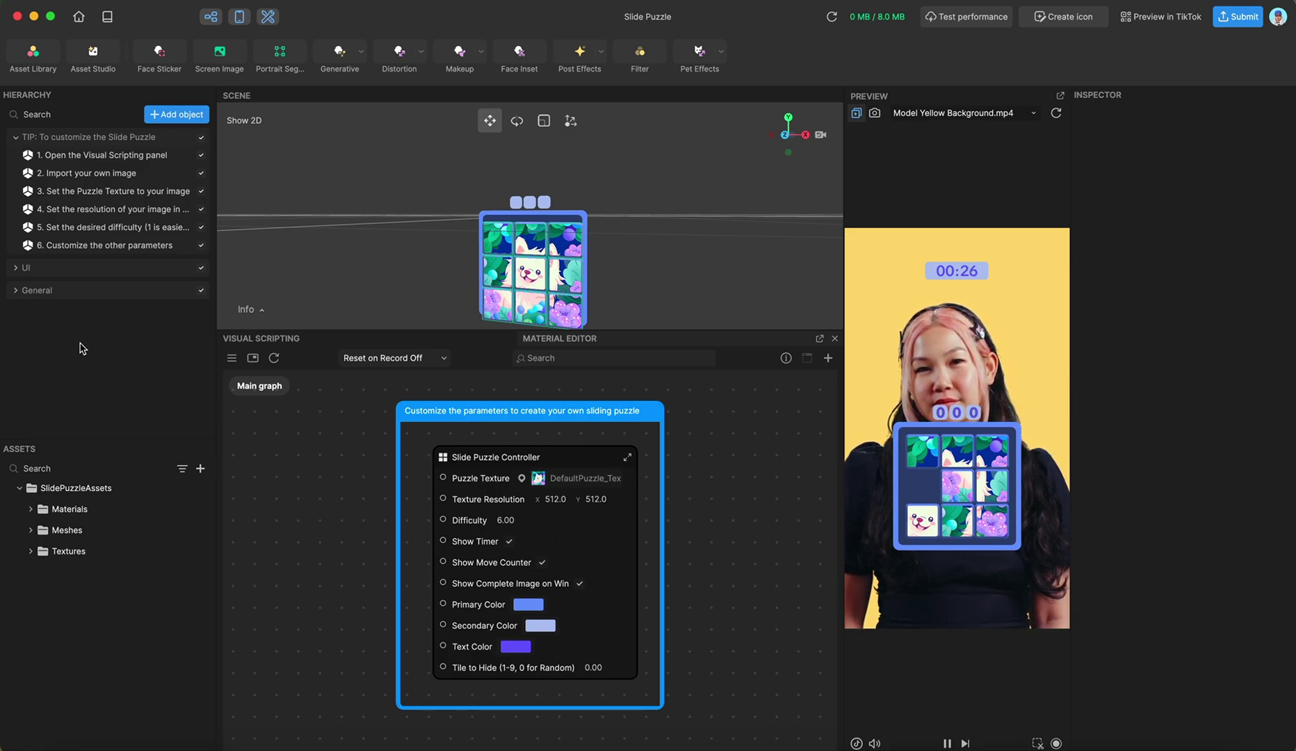
- Inspect Counter, Timer and Puzzle Frame Backdrop (PuzzleFrame_Tex, #7497FF, 0.57 scale) under the 2D Camera
left_click(16, 269)
left_click(15, 285)
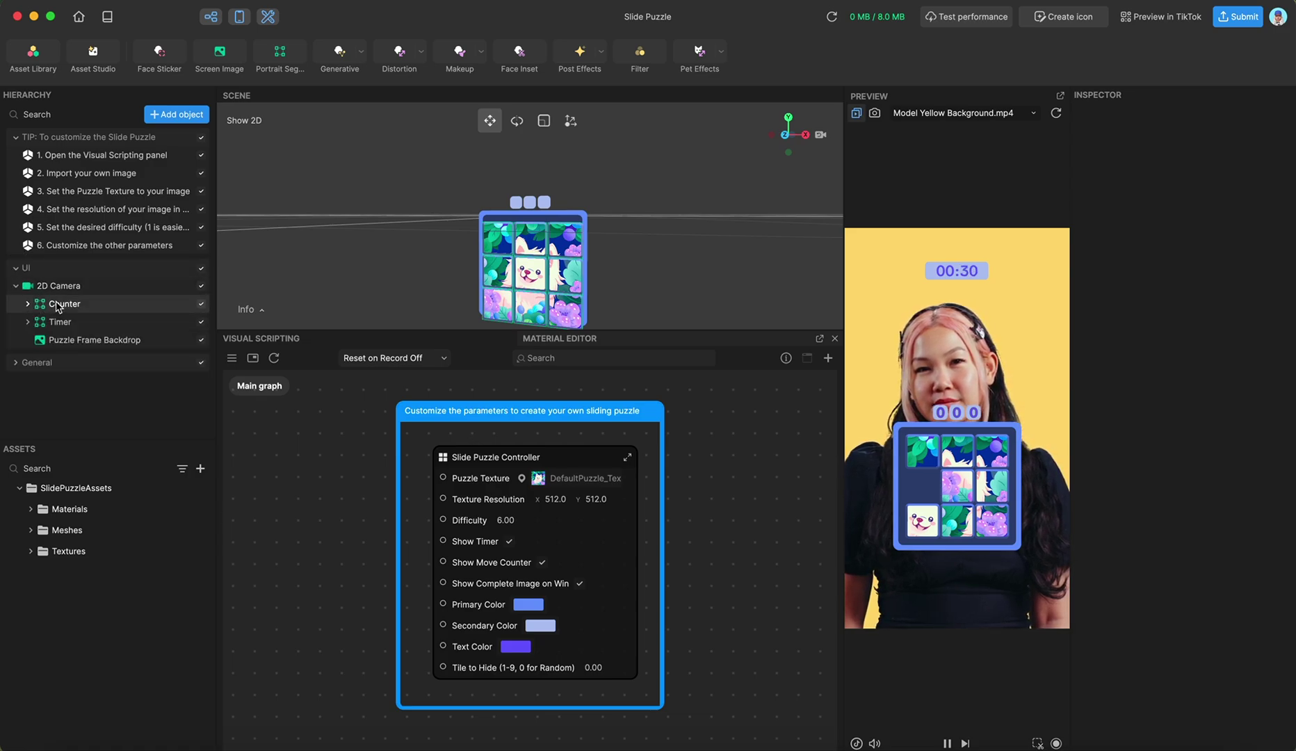
left_click(70, 304)
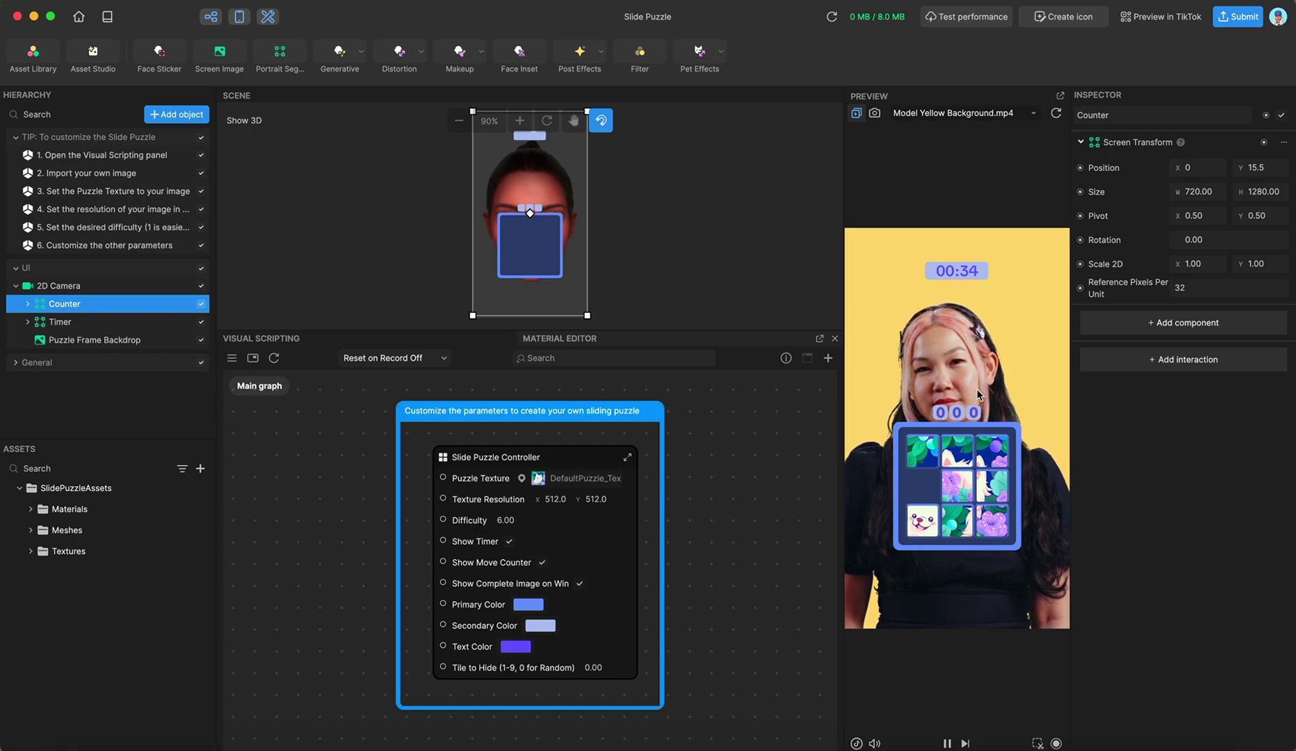
left_click(66, 321)
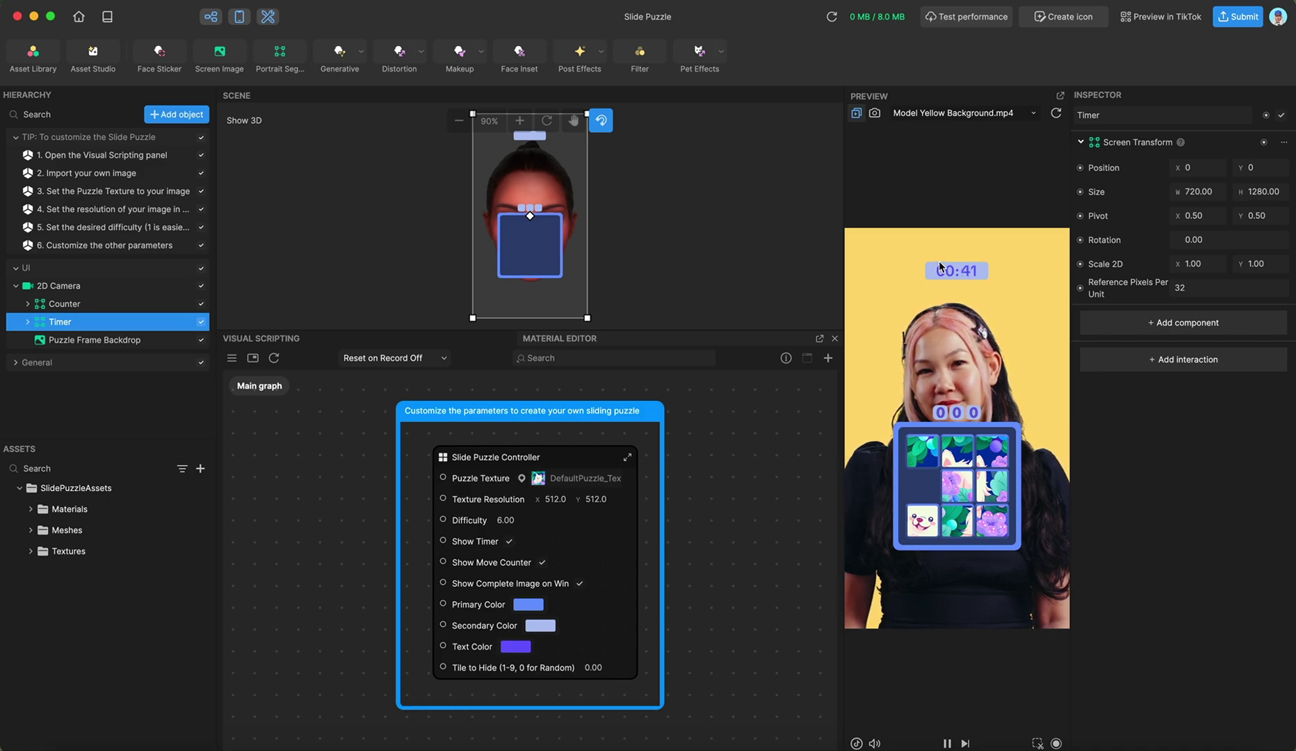
left_click(114, 344)
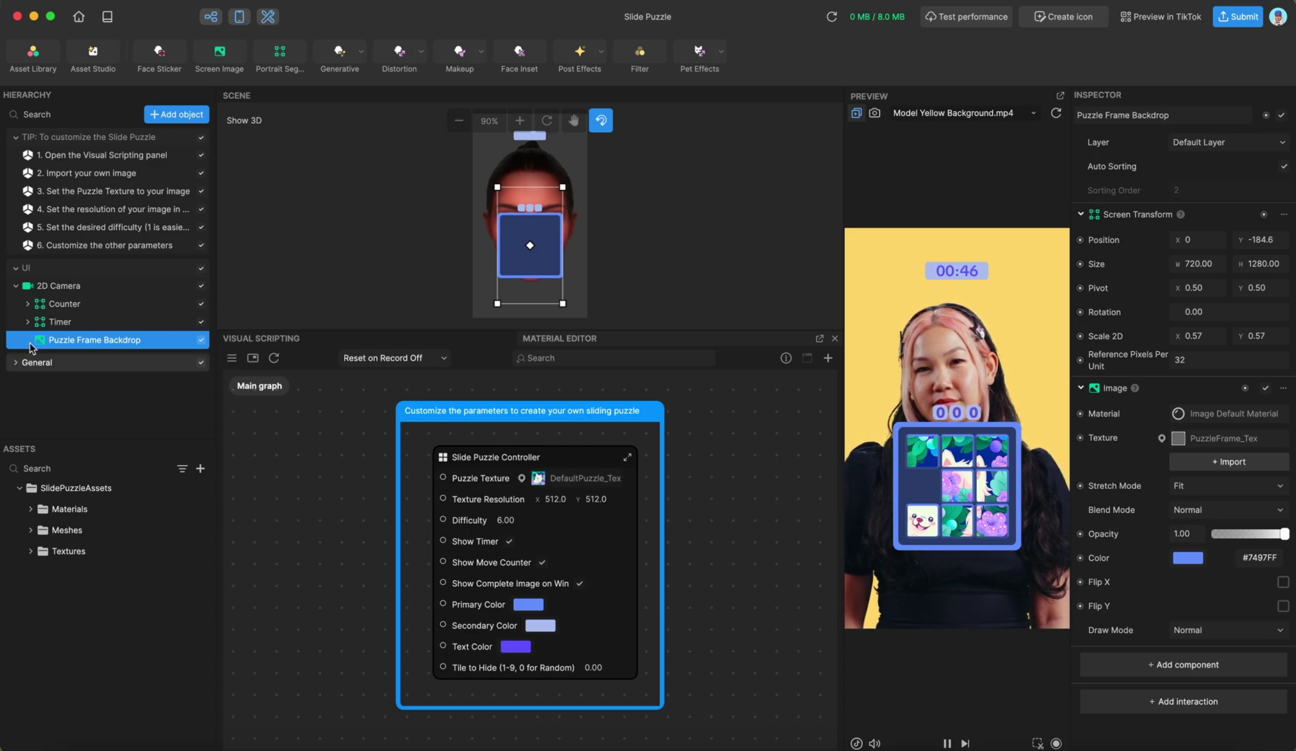
- Collapse UI, expand General and enlarge the Hierarchy to list all puzzle tiles
left_click(16, 270)
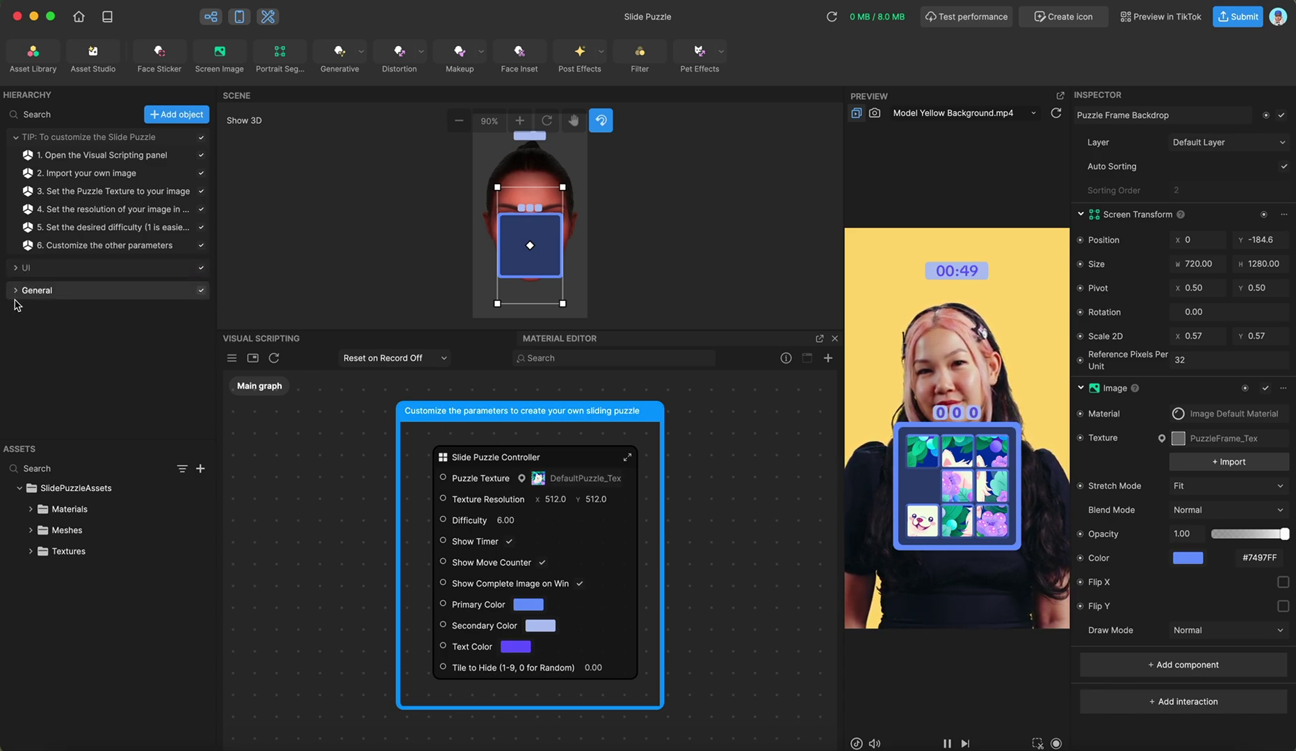
left_click(16, 291)
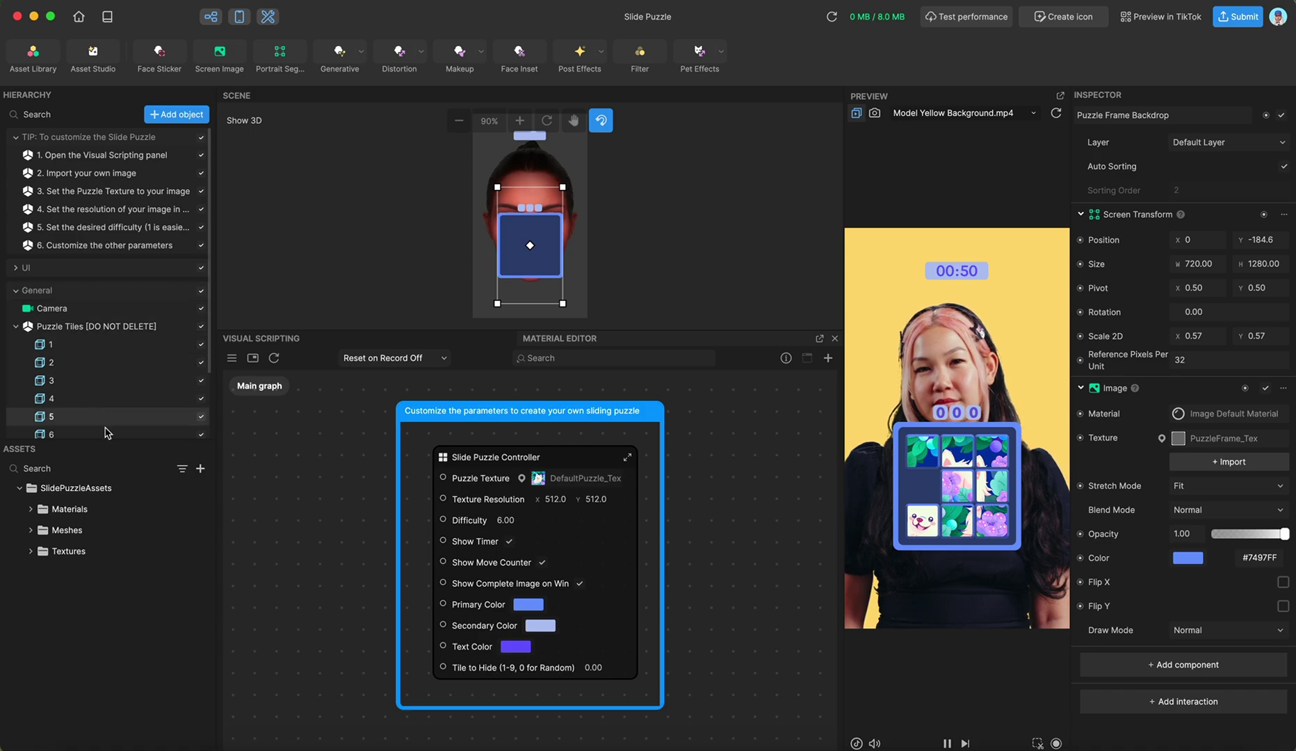
scroll(125, 371, "down", 3)
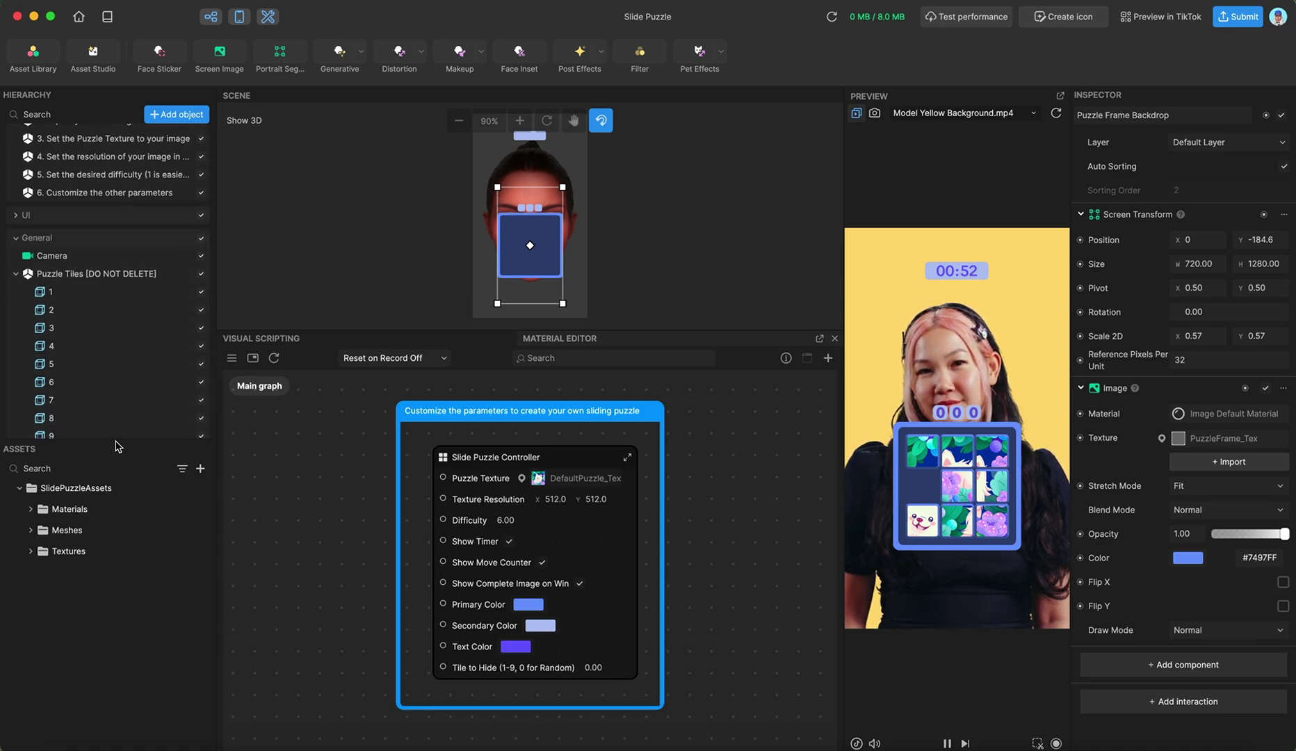
left_click_drag(117, 443, 125, 520)
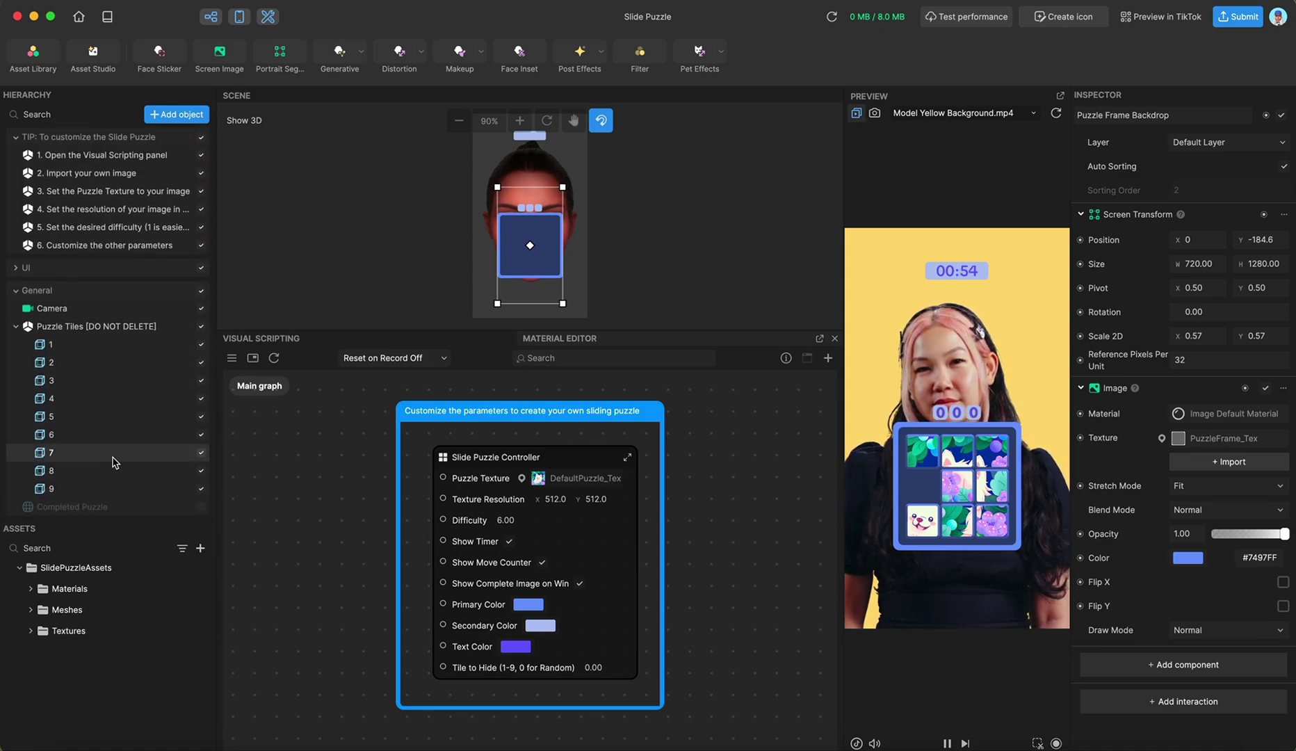
- Inspect puzzle tiles 1 through 9, ending on tile 9 with 9_Mat, then collapse Puzzle Tiles
left_click(73, 346)
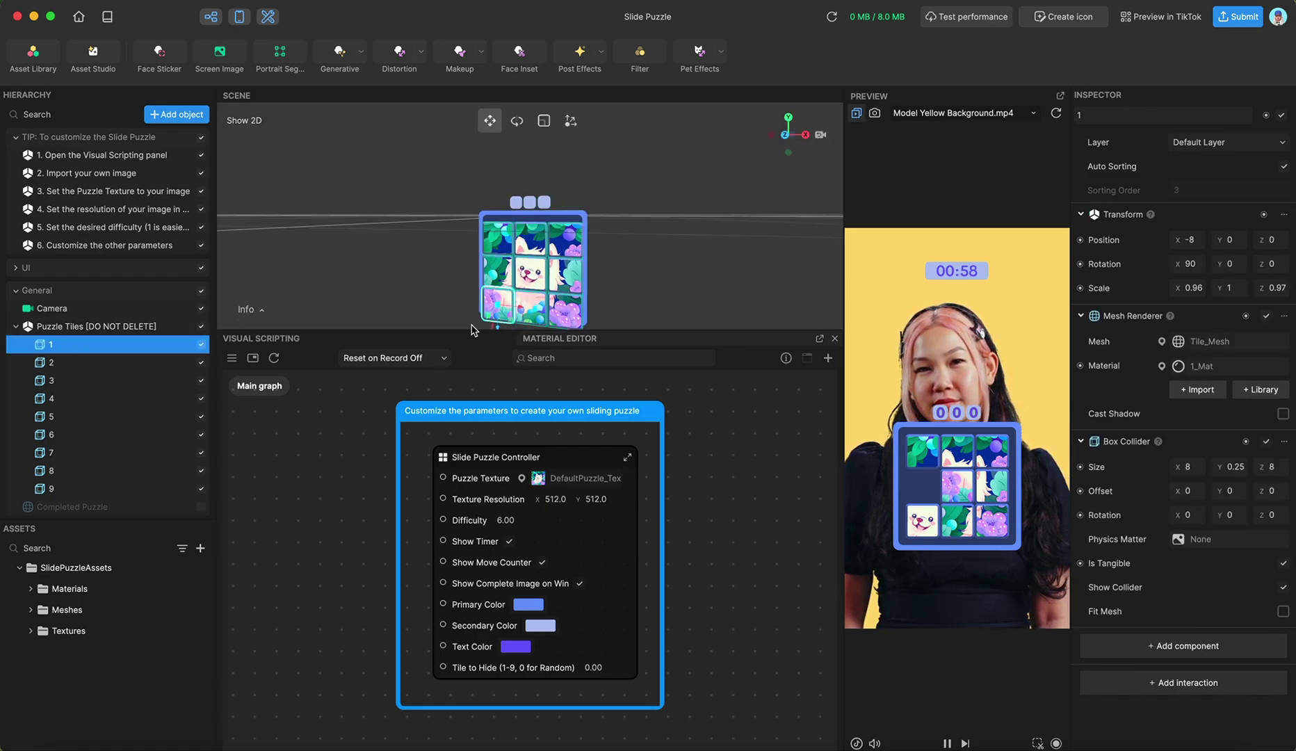
left_click(90, 362)
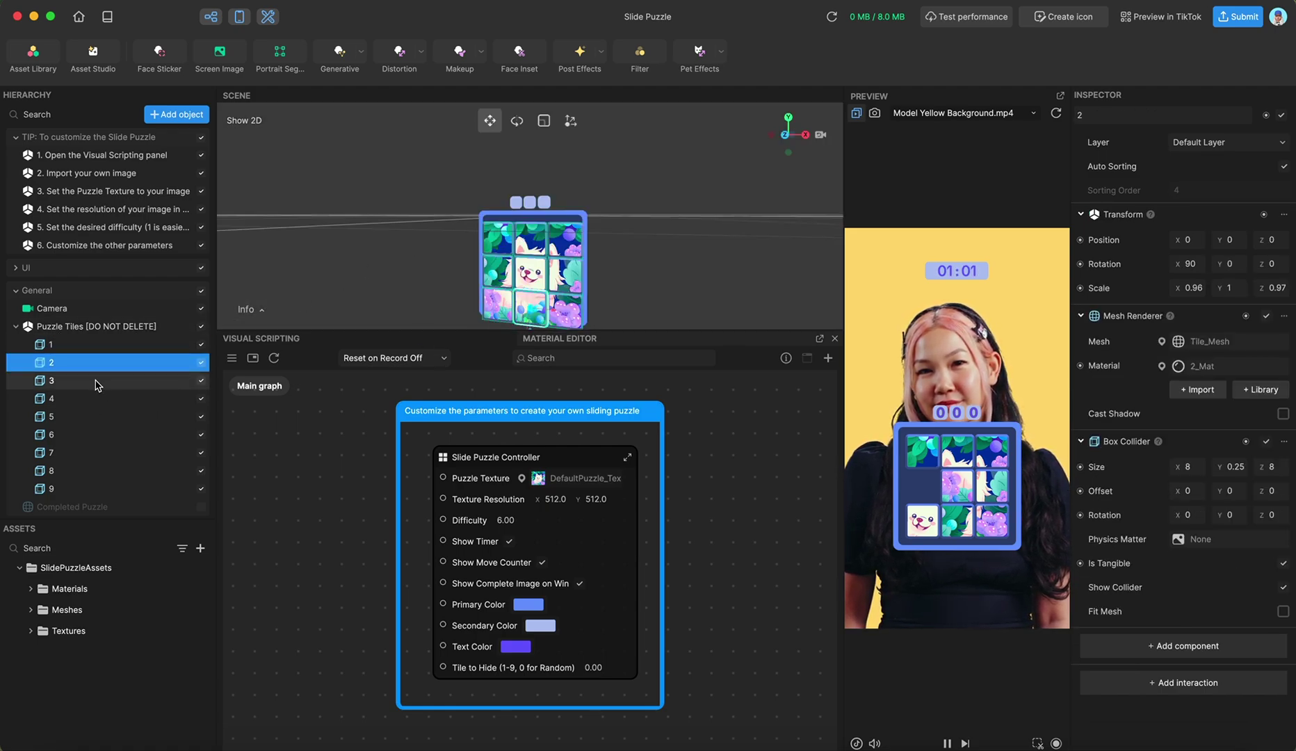
left_click(96, 380)
left_click(100, 399)
left_click(101, 418)
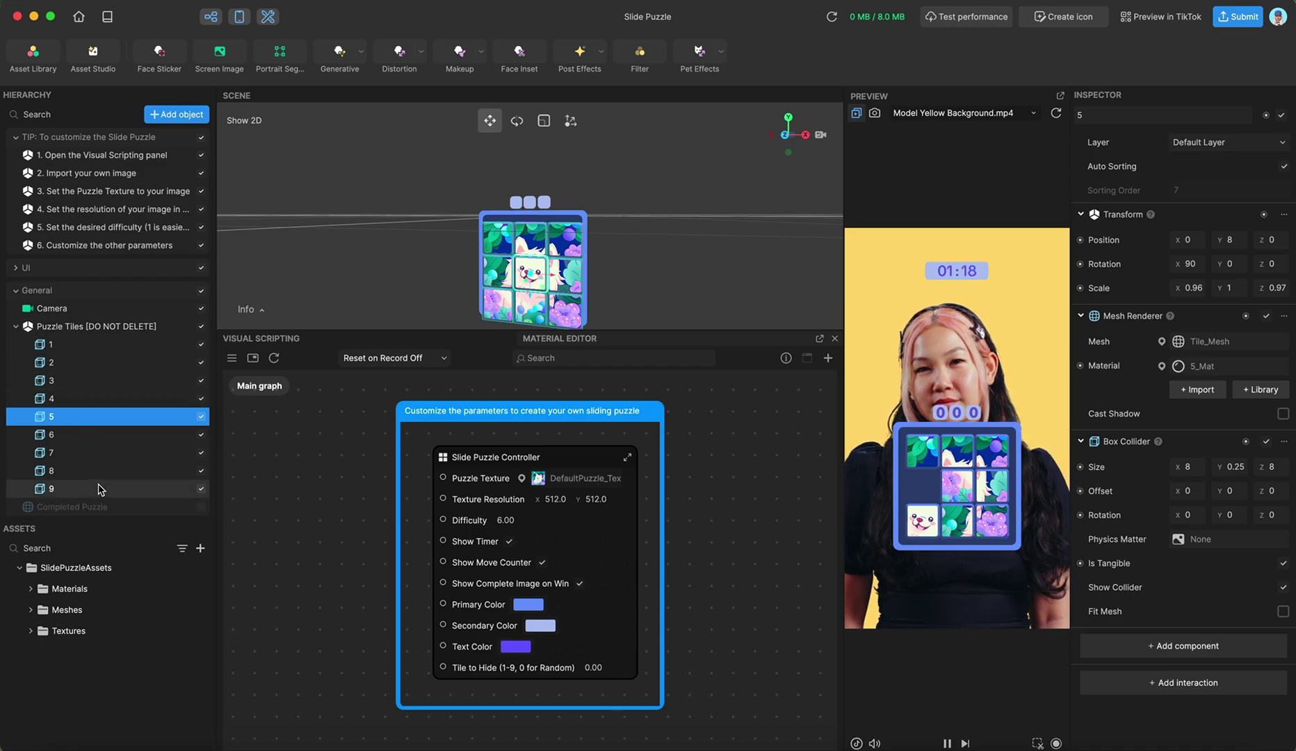
left_click(76, 488)
left_click(15, 327)
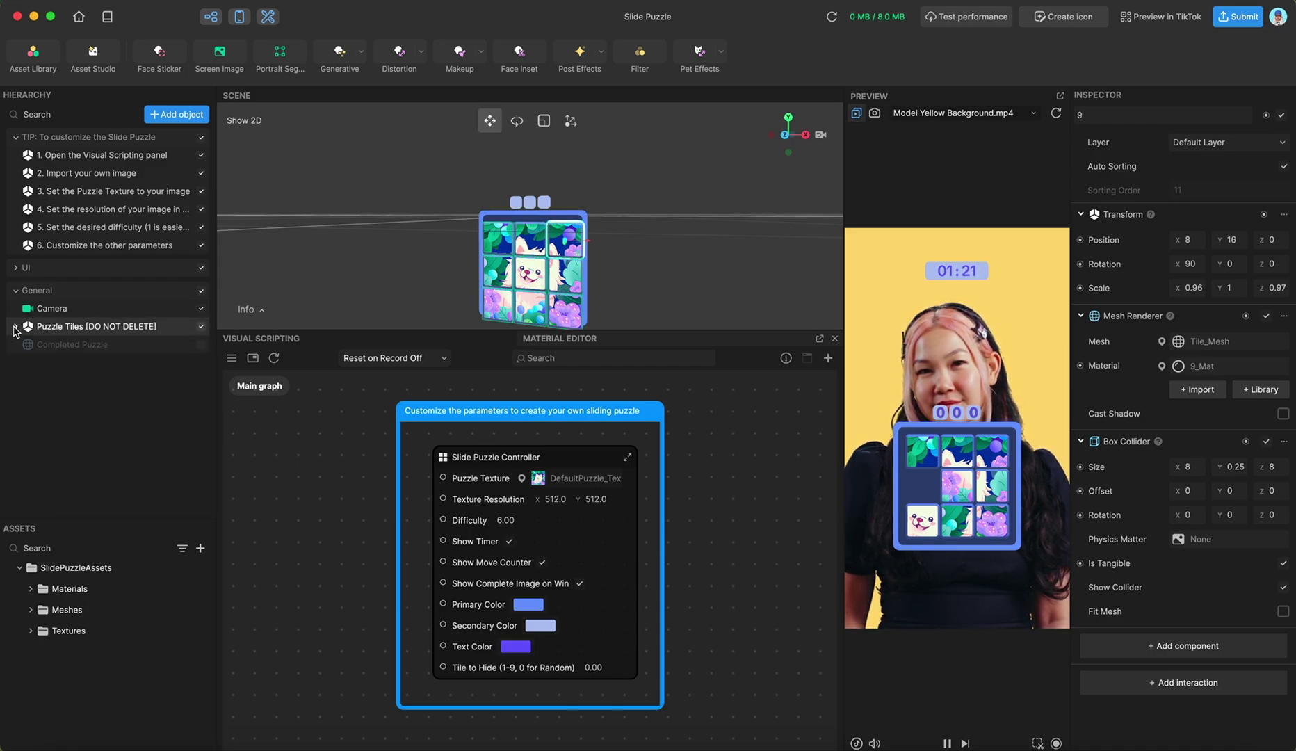
- Hide Puzzle Tiles and show Completed Puzzle, orbiting the scene to view it
left_click(87, 347)
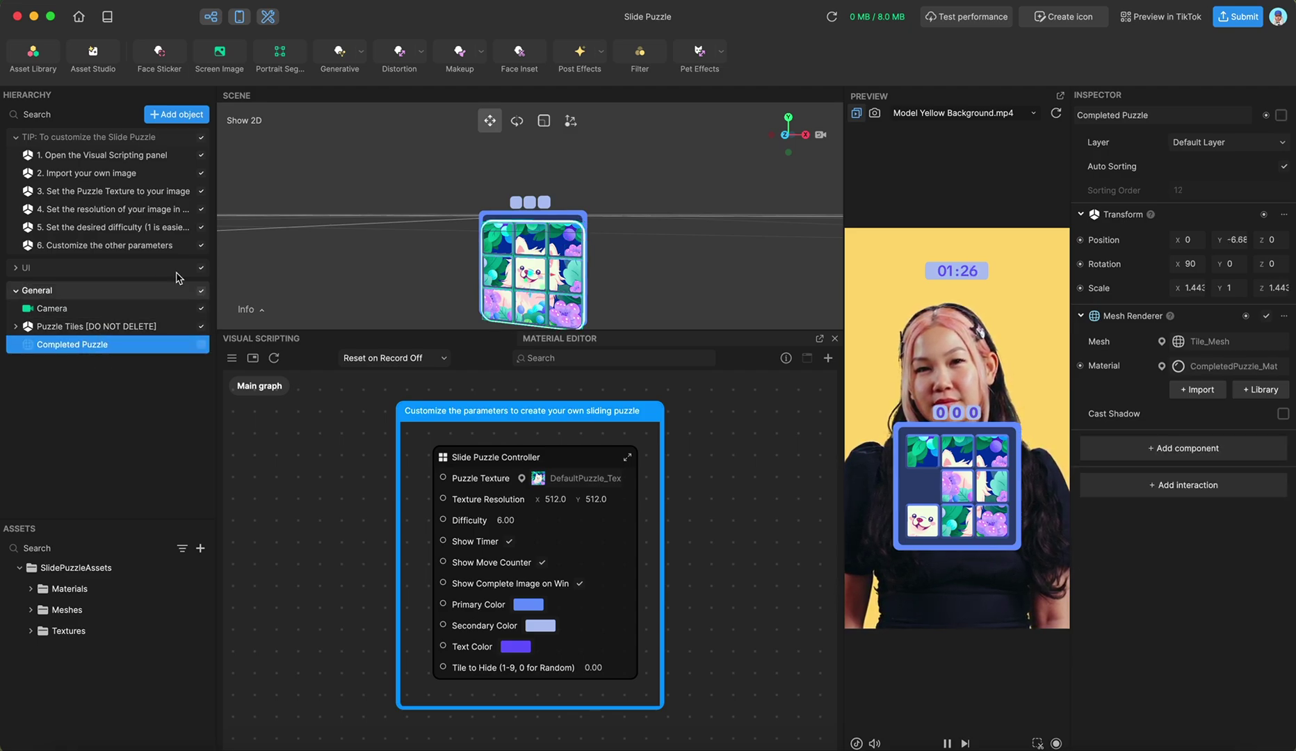
left_click(202, 327)
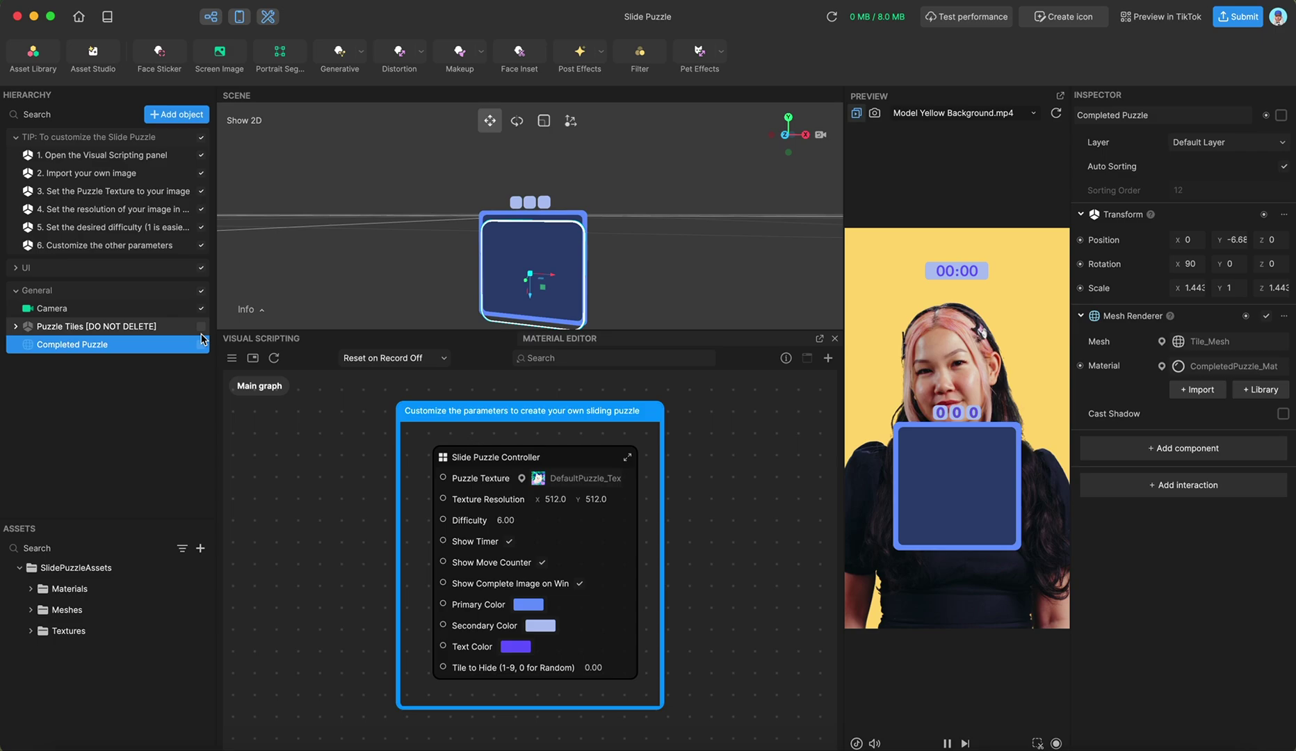
left_click(202, 345)
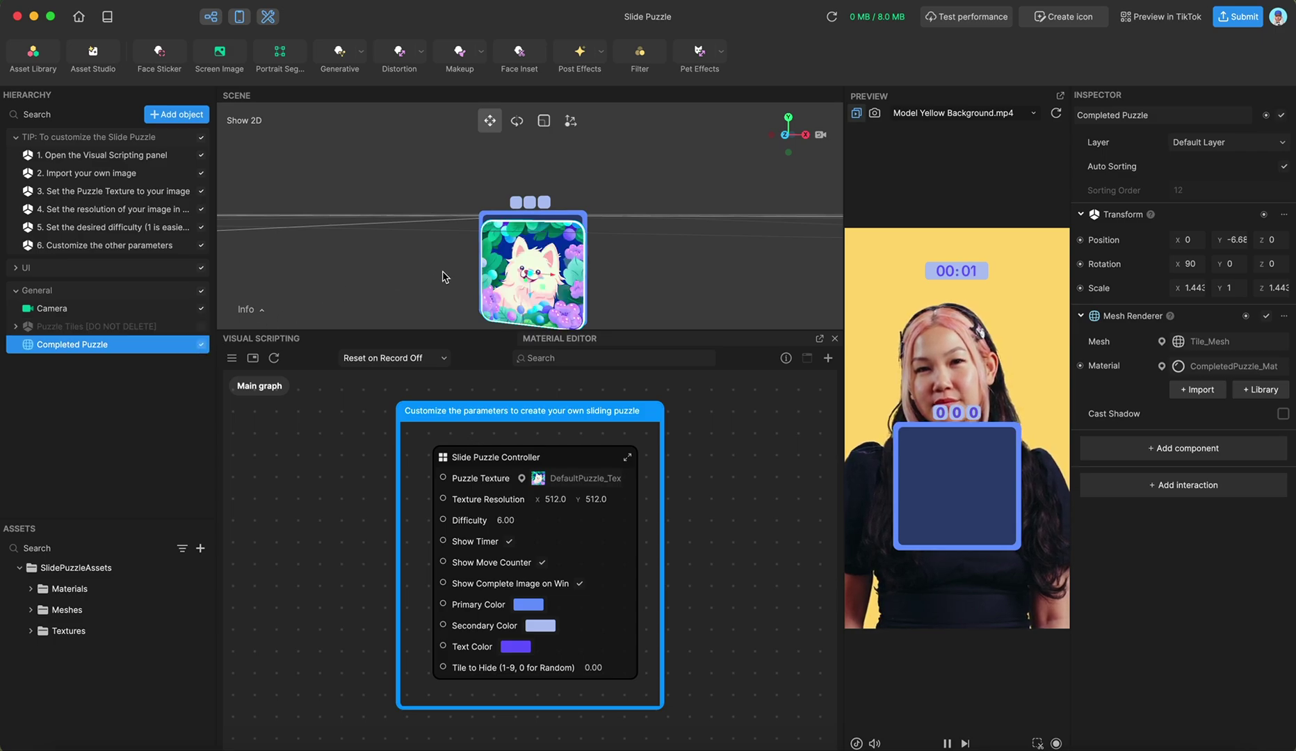
mouse_move(427, 251)
left_mouse_down()
mouse_move(370, 252)
mouse_move(414, 265)
mouse_move(430, 253)
left_mouse_up()
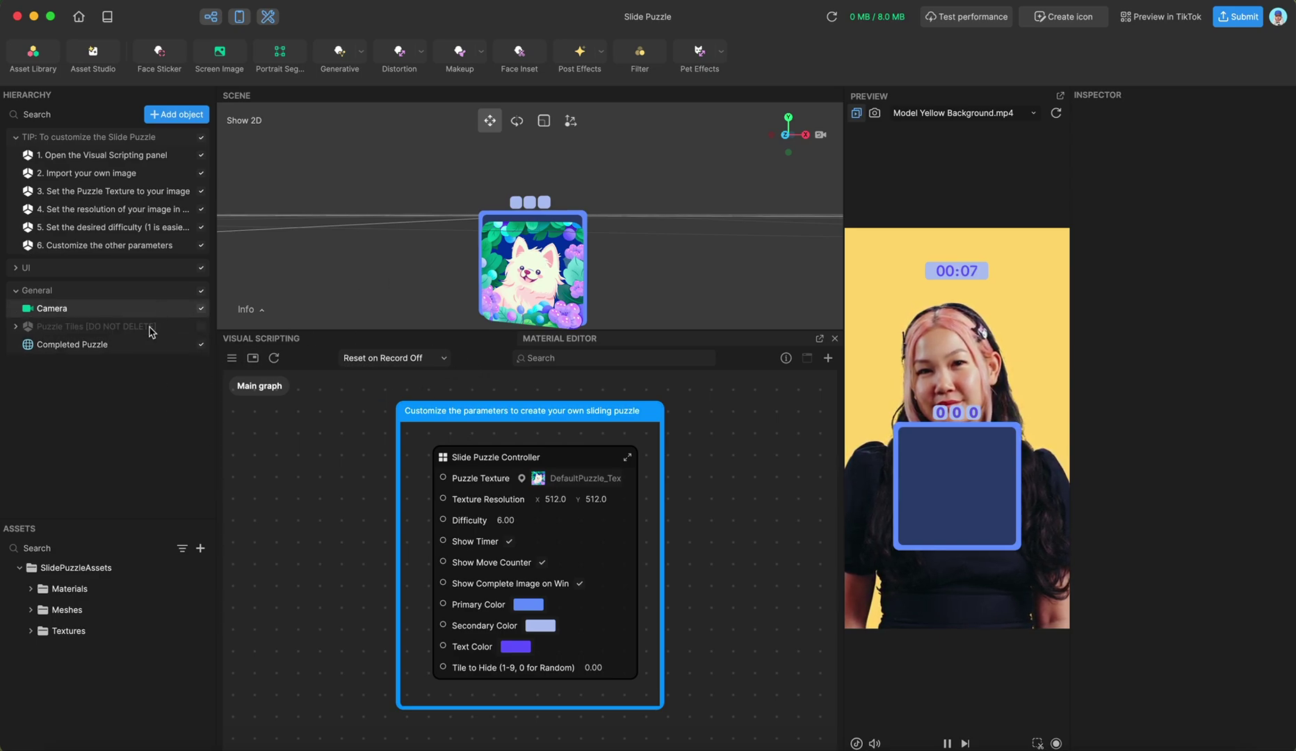
- Hide Completed Puzzle, re-enable Puzzle Tiles and collapse the General group
left_click(201, 345)
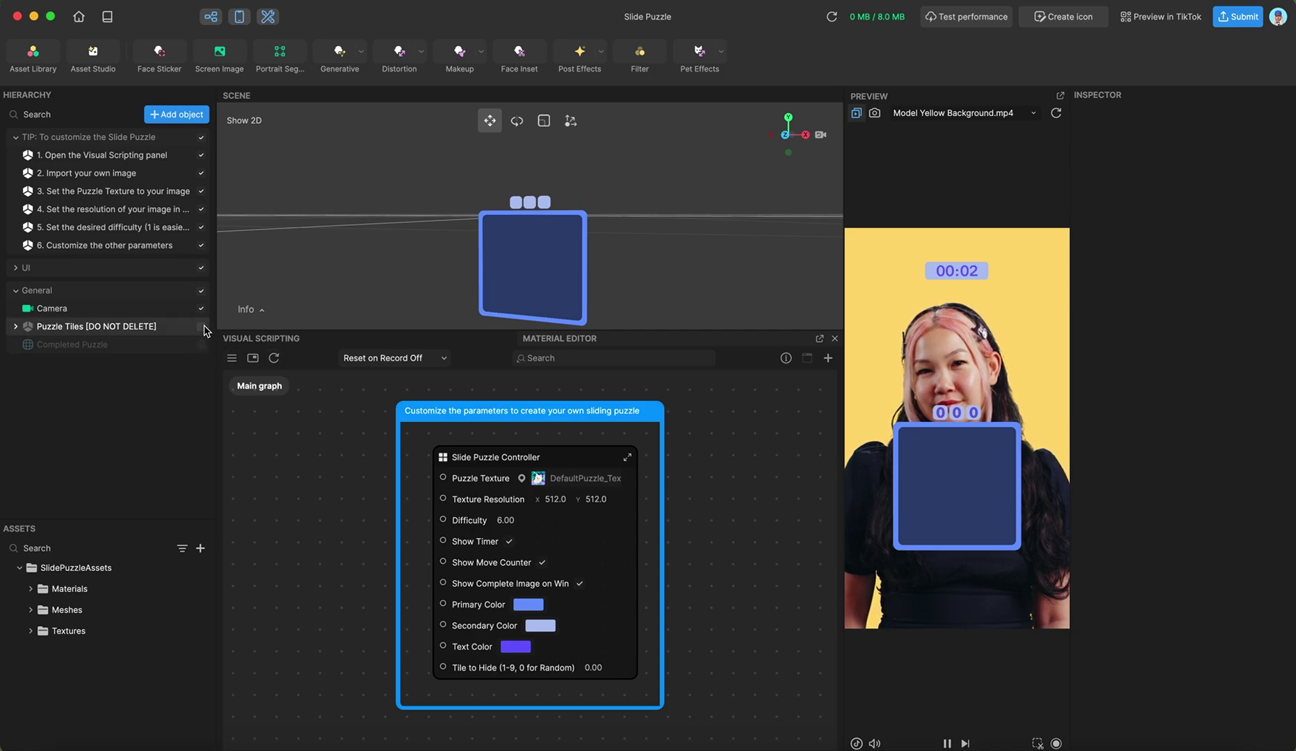
left_click(200, 326)
left_click(15, 290)
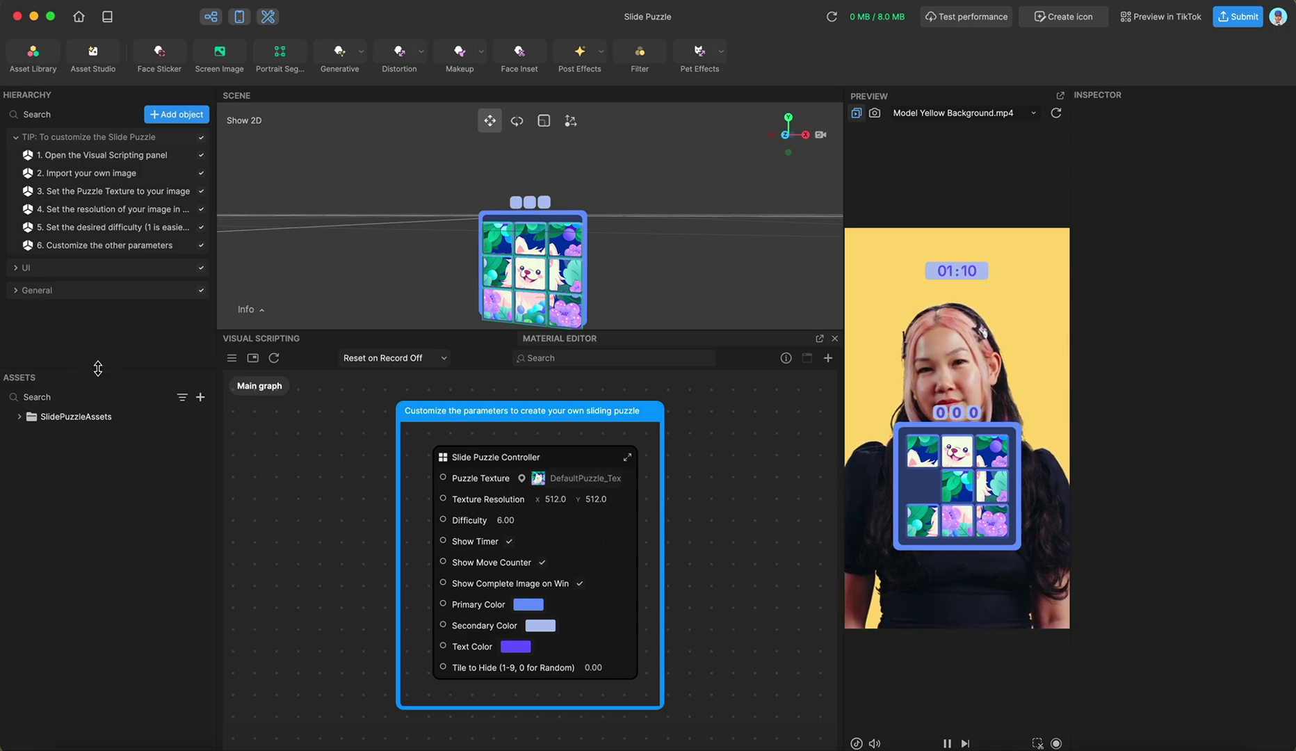
- Open SlidePuzzleAssets > Materials and enlarge the Assets panel to show the tile materials
left_click_drag(98, 368, 112, 450)
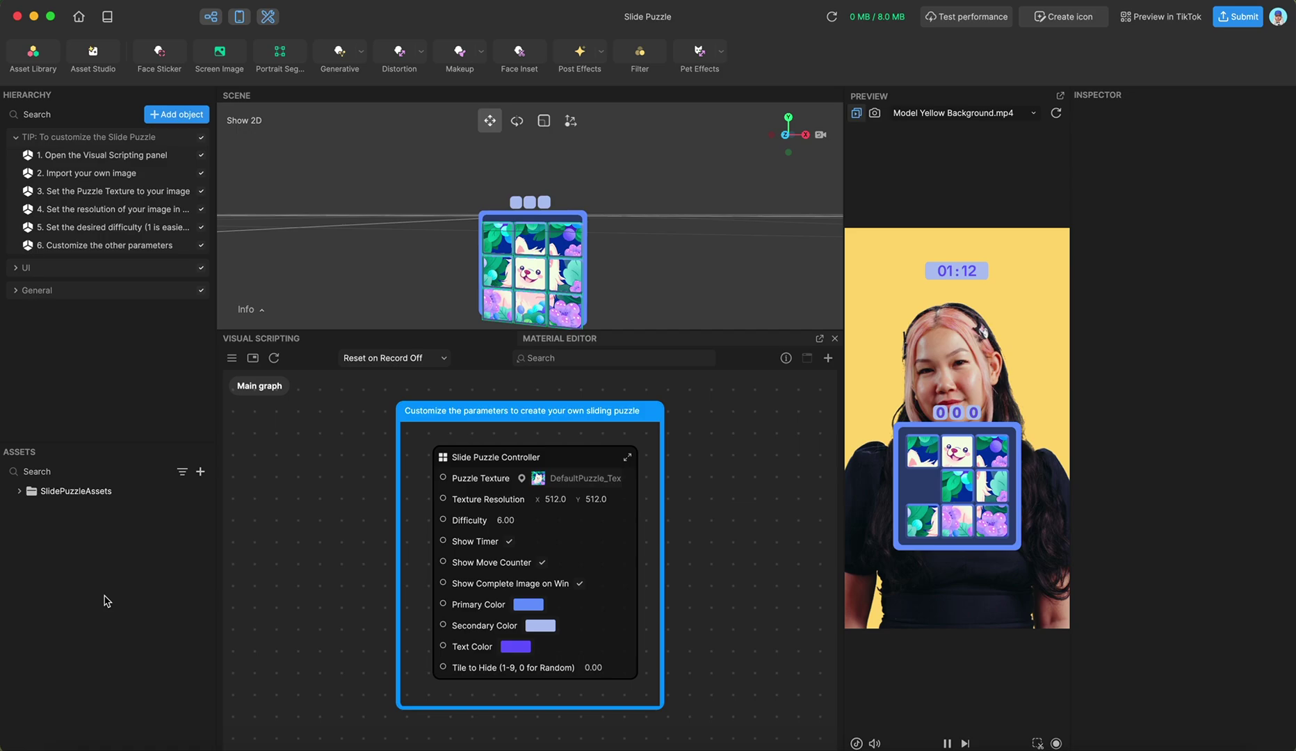
left_click(19, 490)
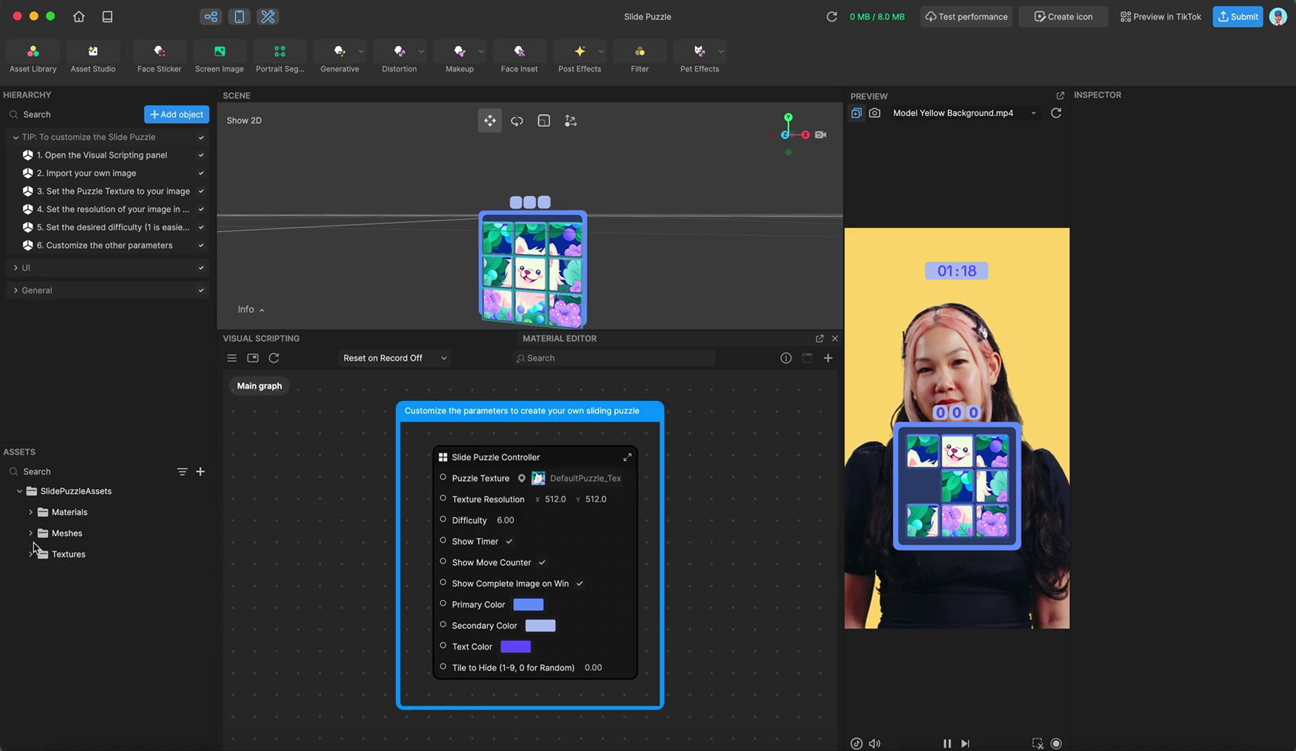
left_click(31, 513)
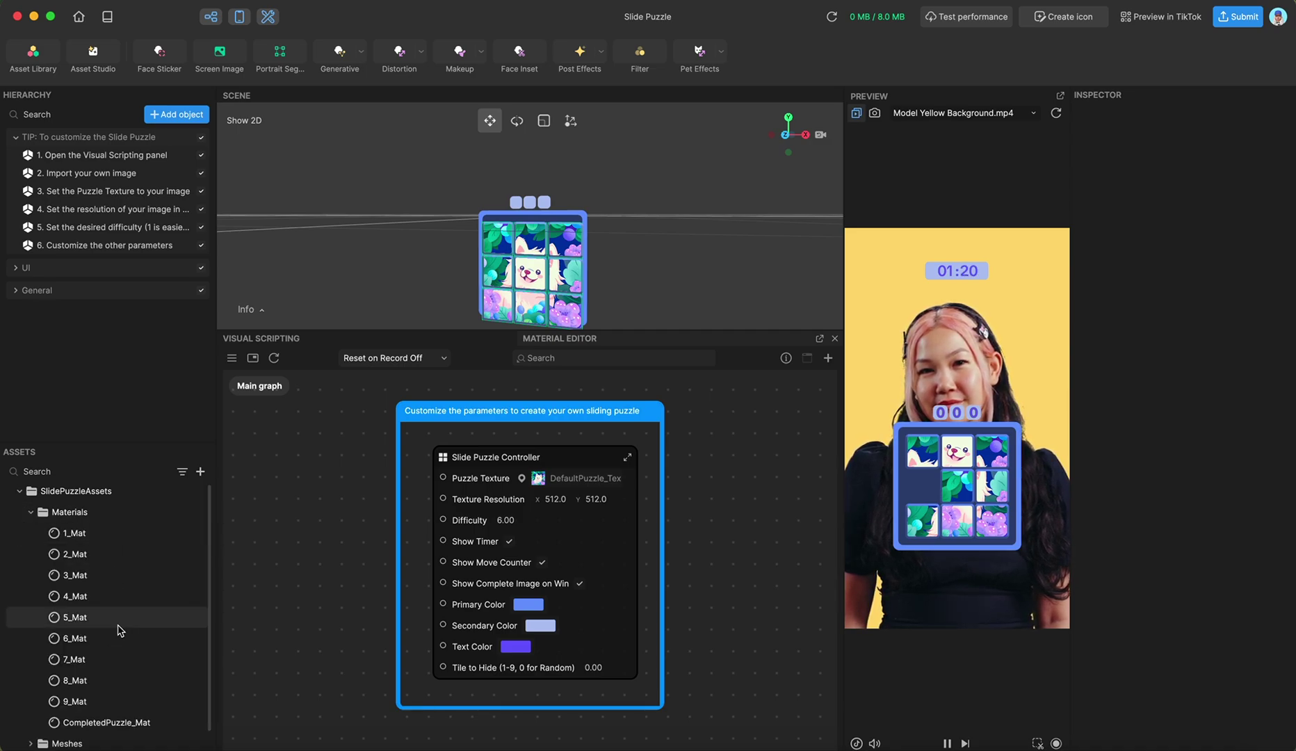
scroll(118, 626, "down", 1)
left_click_drag(113, 447, 105, 381)
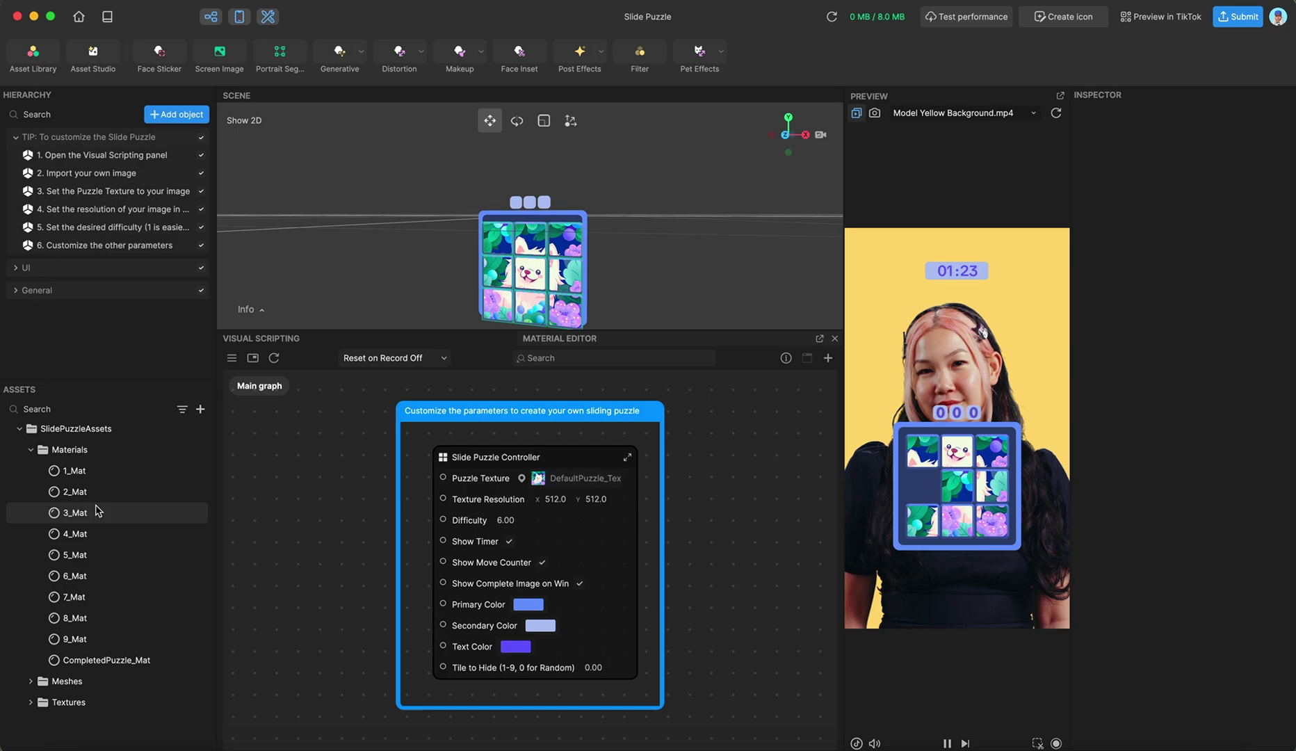
- Inspect 1_Mat through 5_Mat and CompletedPuzzle_Mat, then collapse the Materials folder
left_click(78, 471)
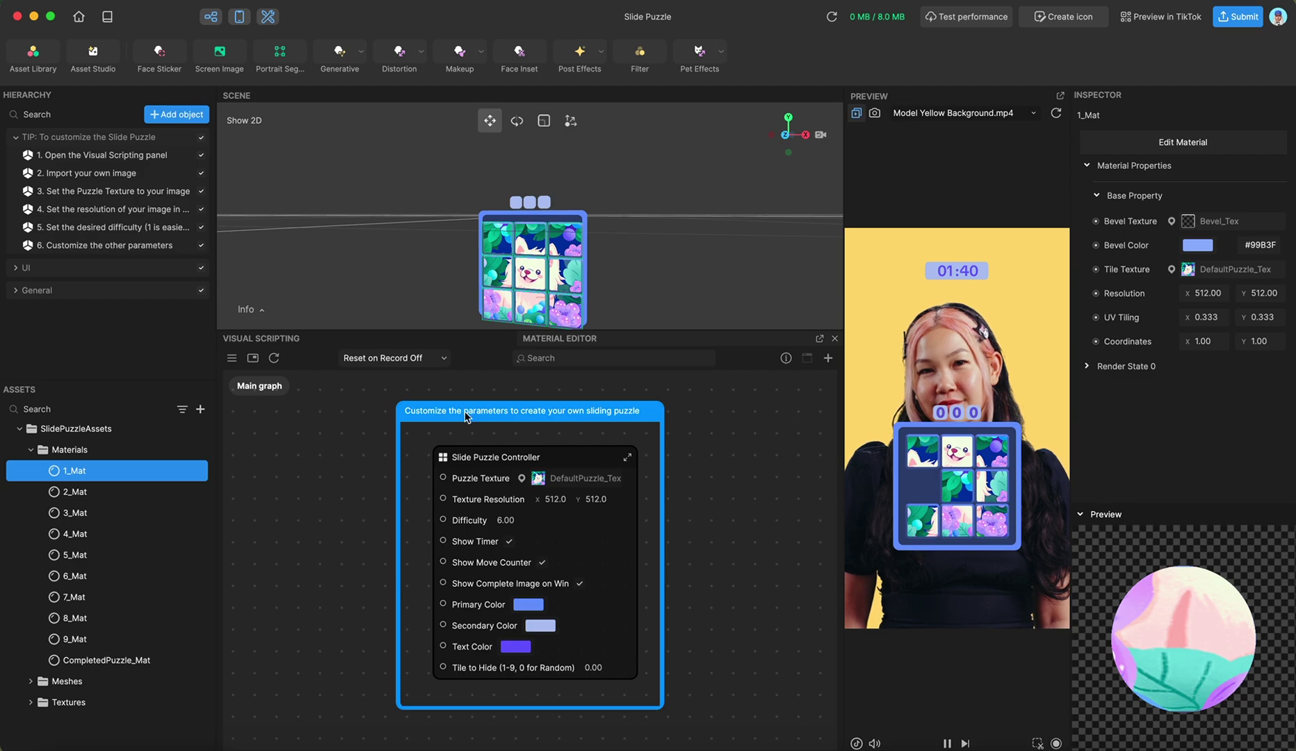
left_click(106, 513)
left_click(106, 534)
left_click(106, 555)
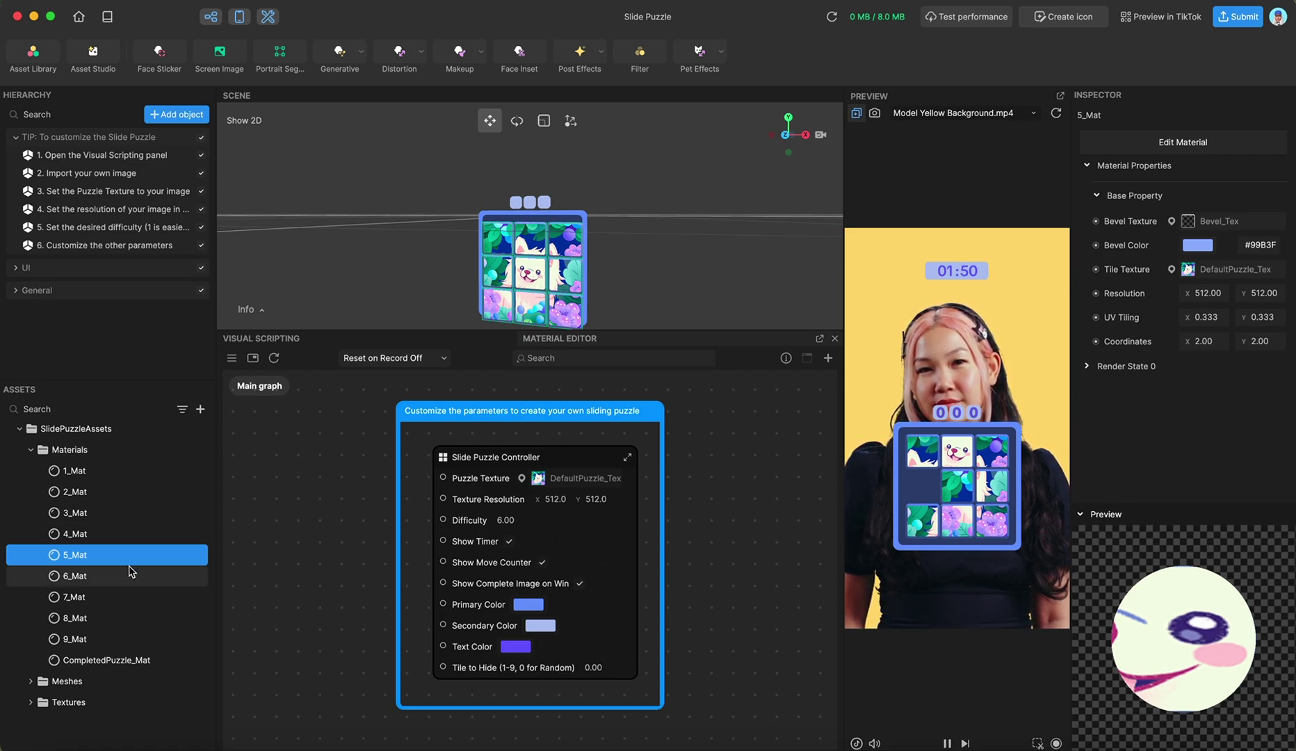
left_click(111, 660)
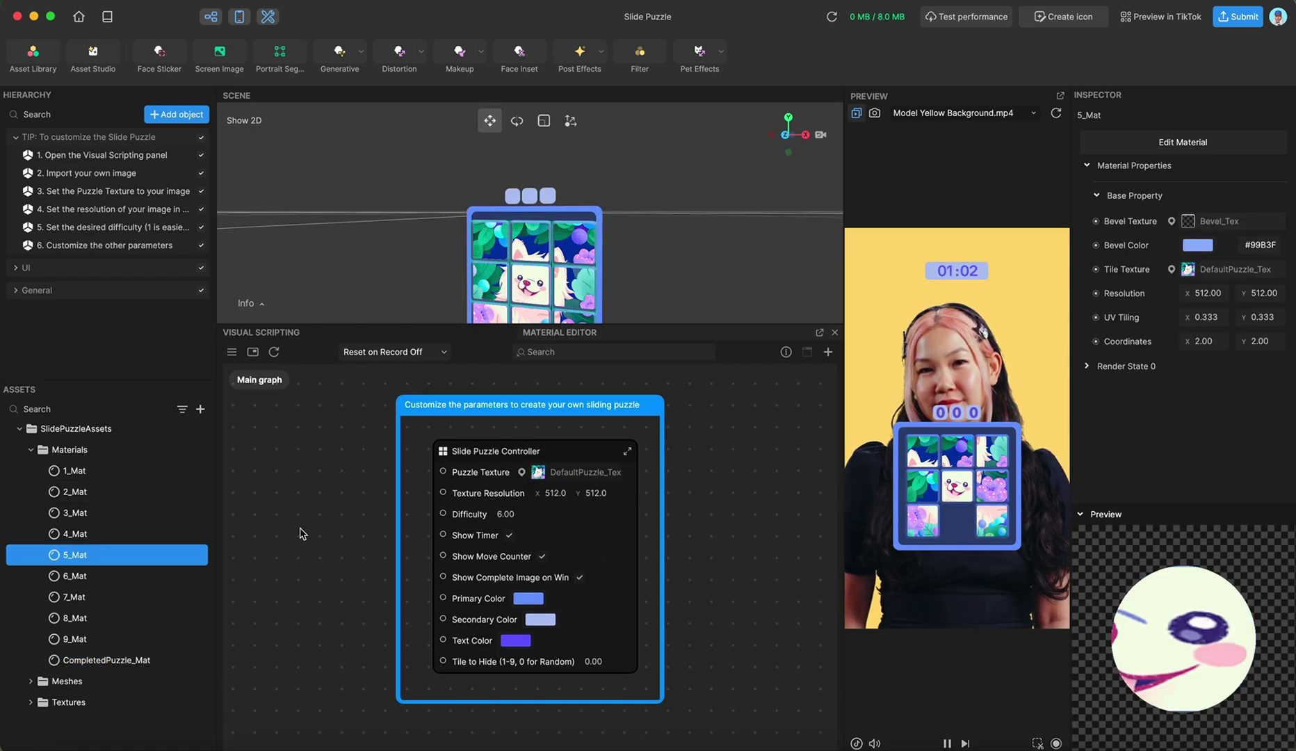
left_click(31, 450)
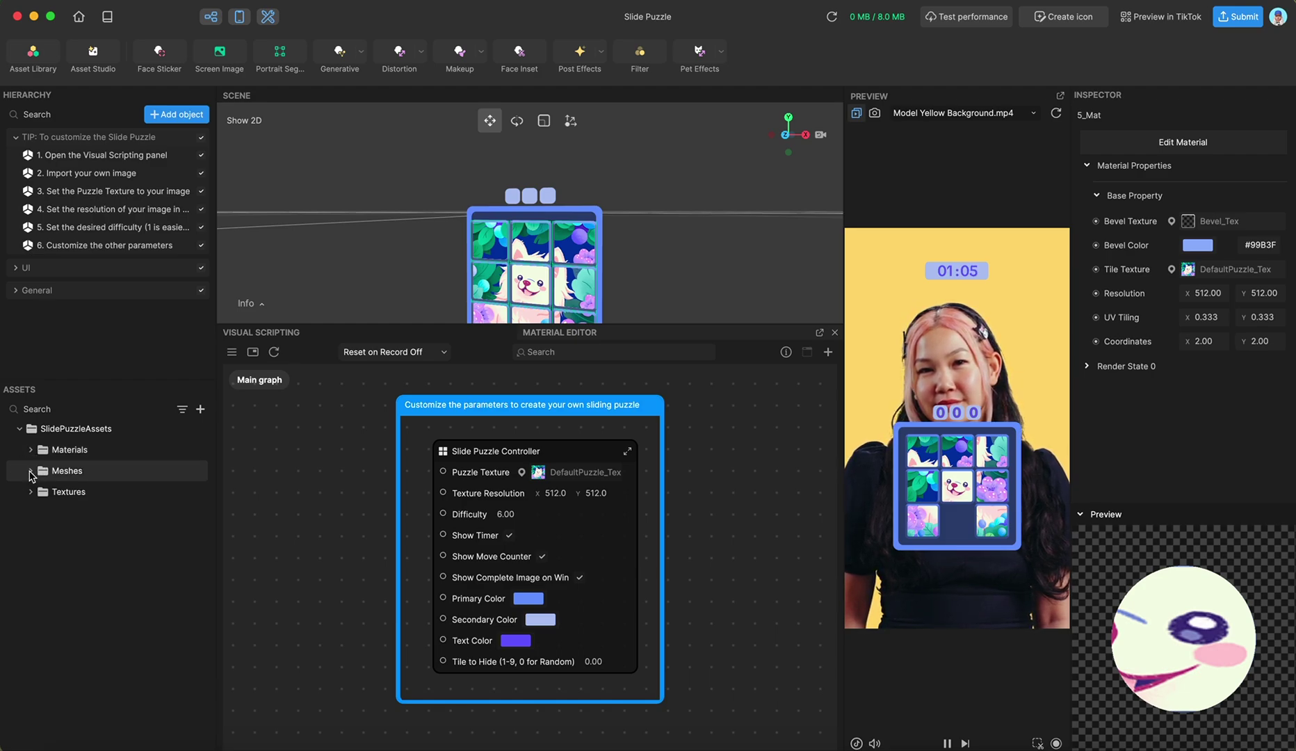
- Inspect the Tile_Model mesh, widen the live Preview, and switch from Meshes to the Textures folder
left_click(31, 471)
left_click(79, 495)
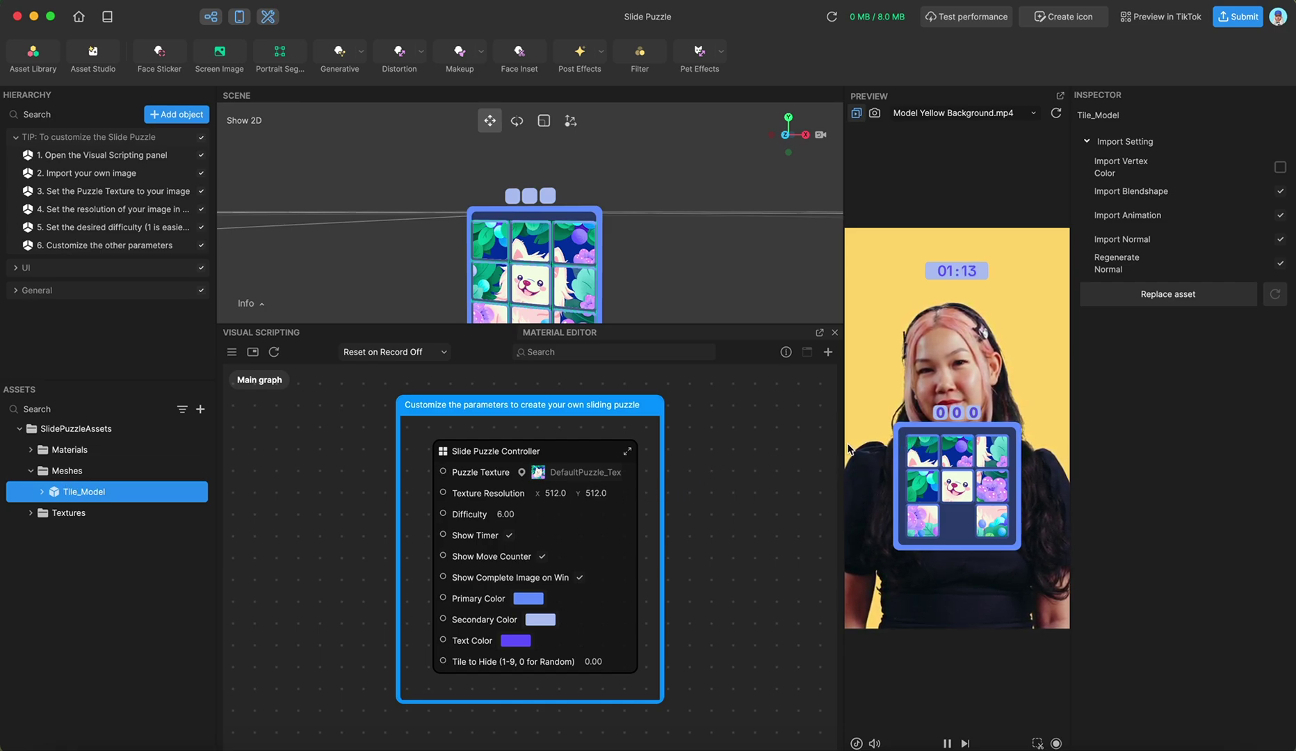
left_click_drag(843, 445, 700, 456)
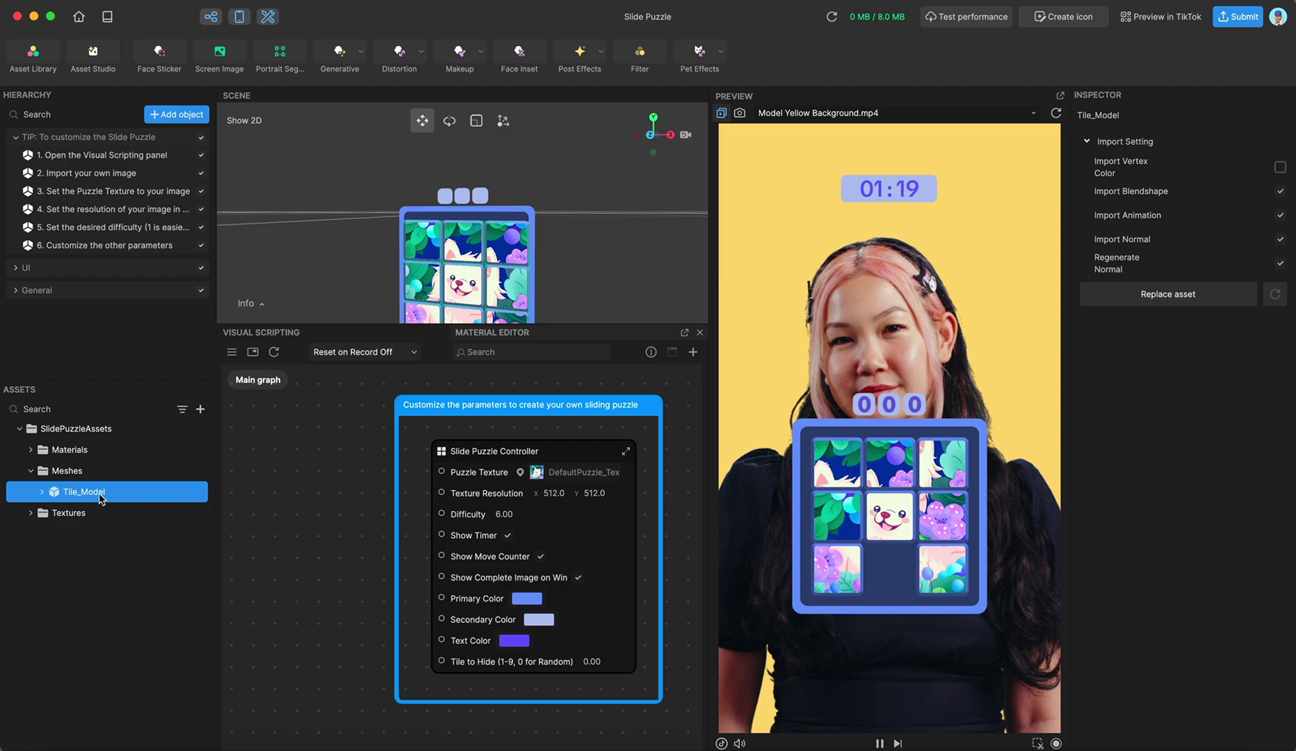
left_click(31, 470)
left_click(31, 491)
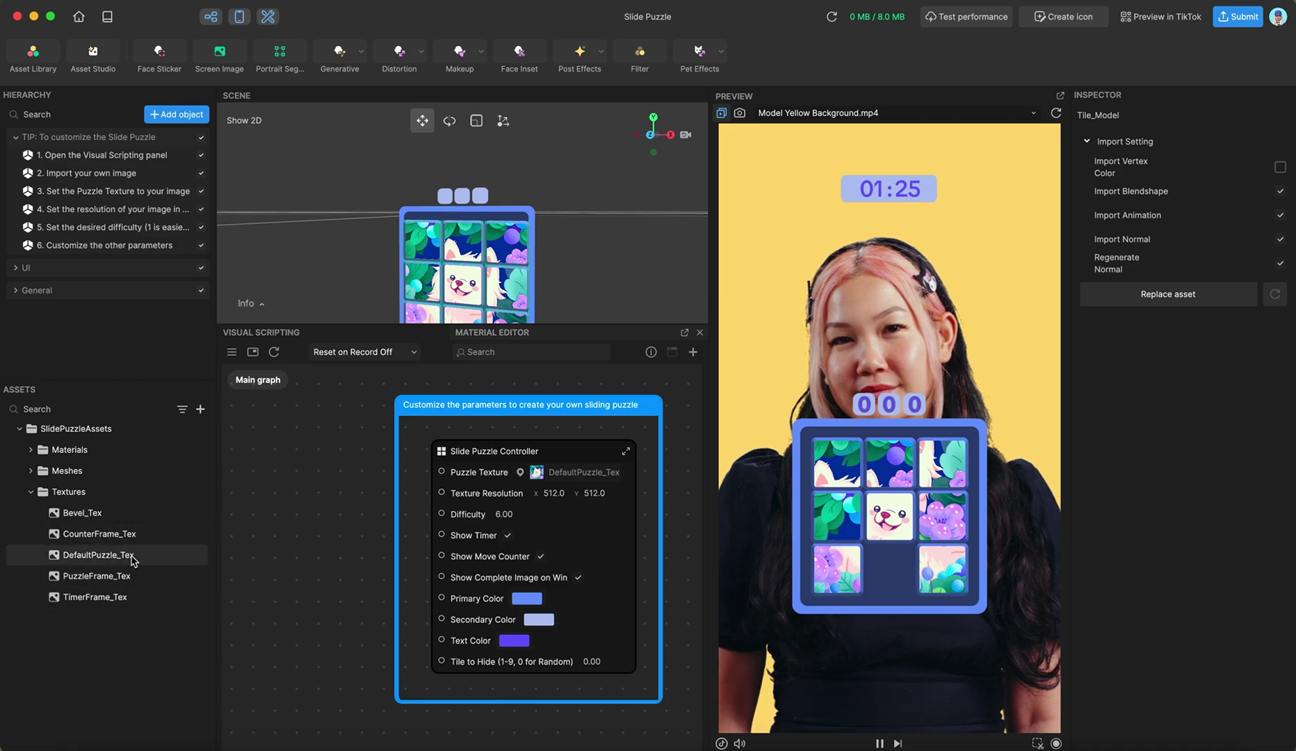
- Inspect Bevel_Tex, DefaultPuzzle_Tex, CounterFrame_Tex, PuzzleFrame_Tex and TimerFrame_Tex (160×39 PNG), then collapse Textures
left_click(125, 604)
left_click(143, 576)
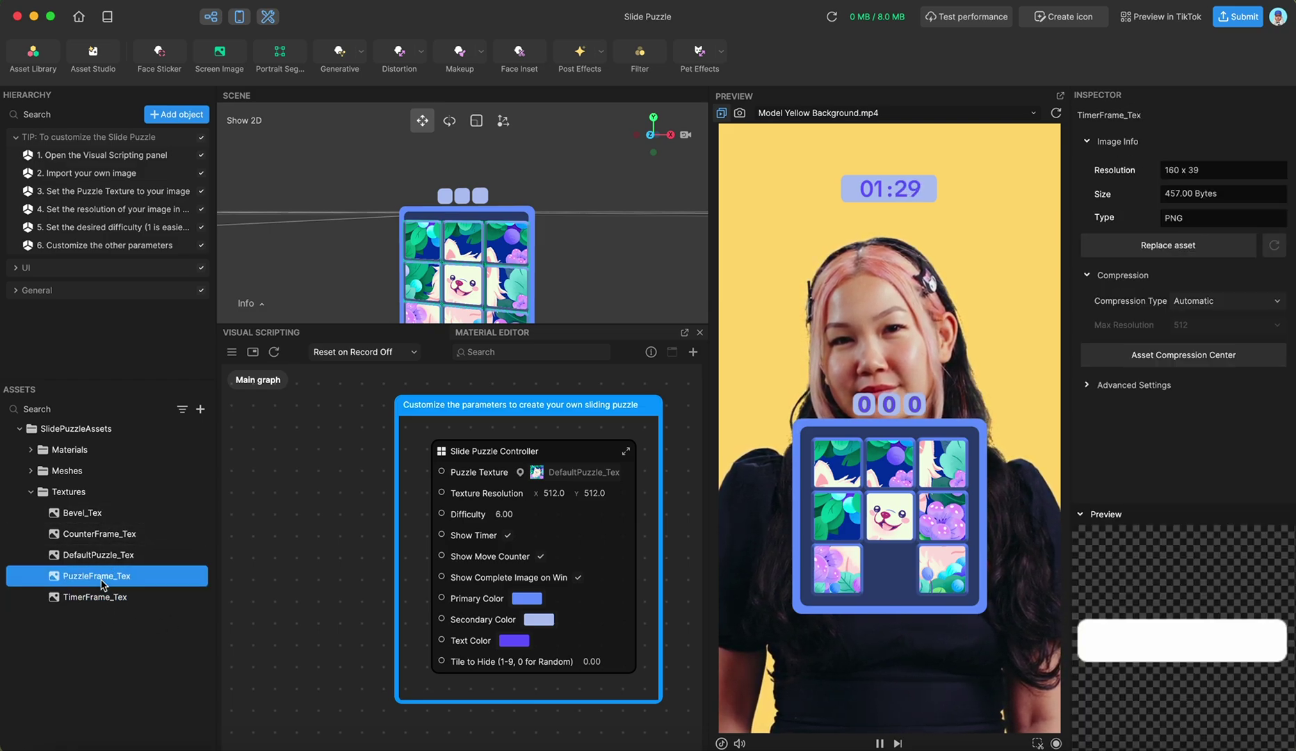
left_click(115, 534)
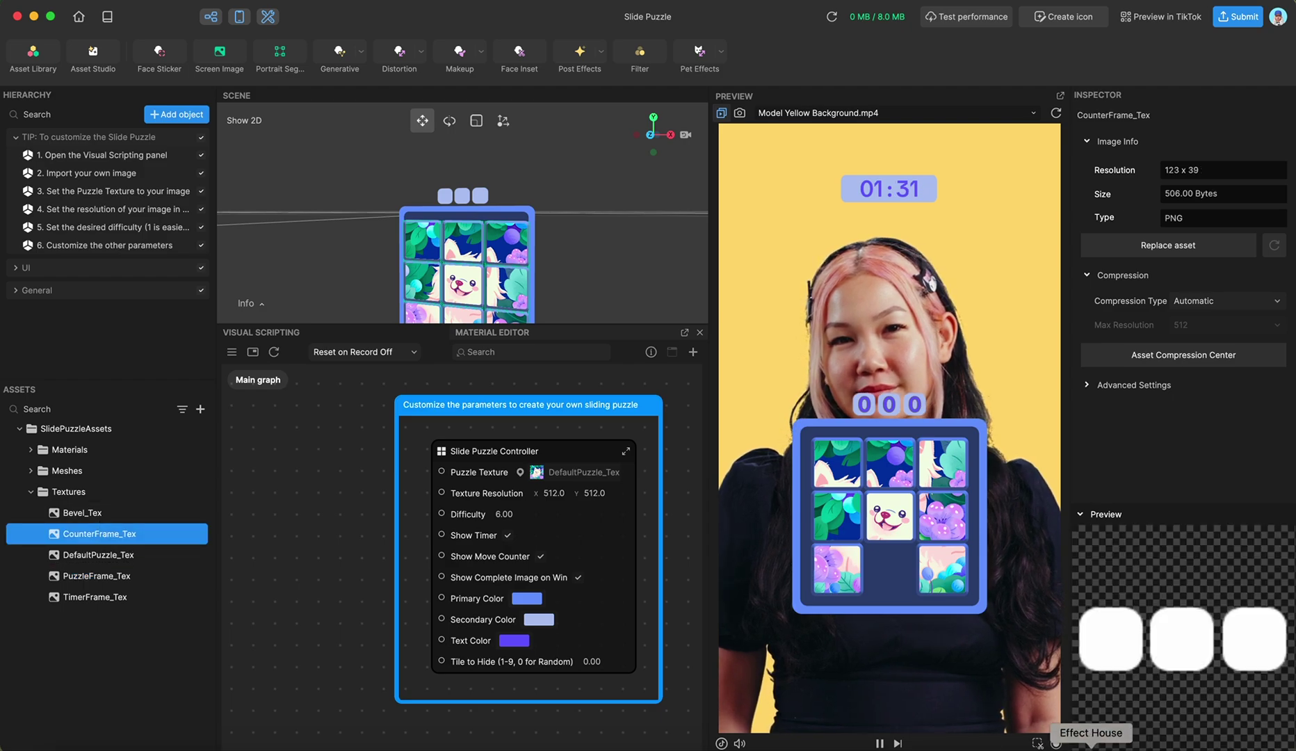
left_click(93, 514)
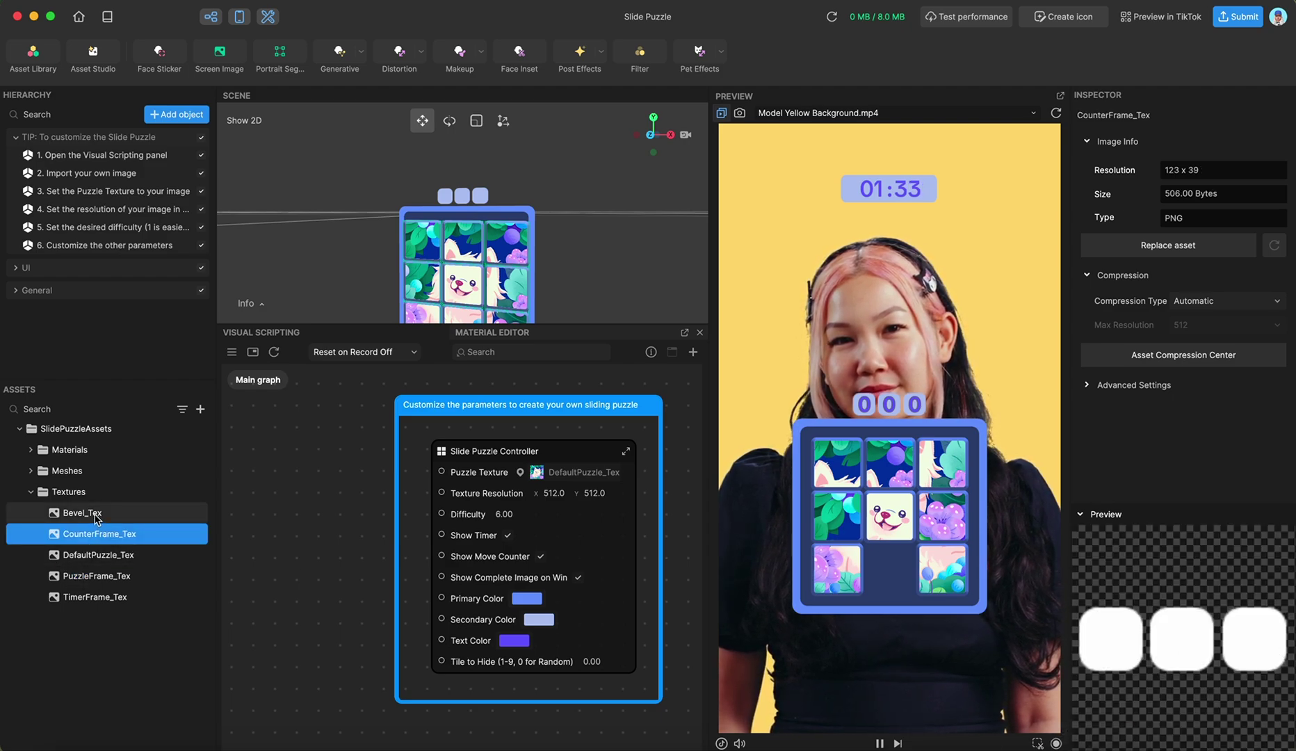
left_click(122, 555)
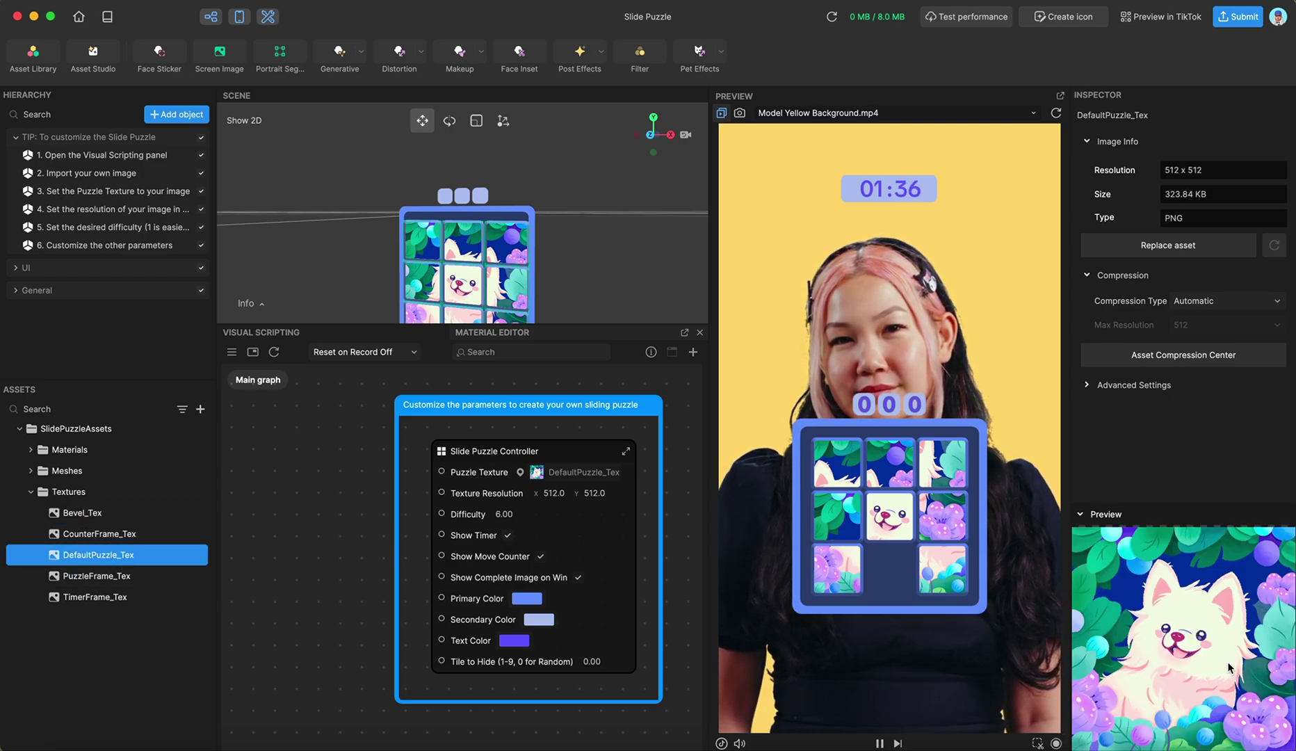
left_click(87, 513)
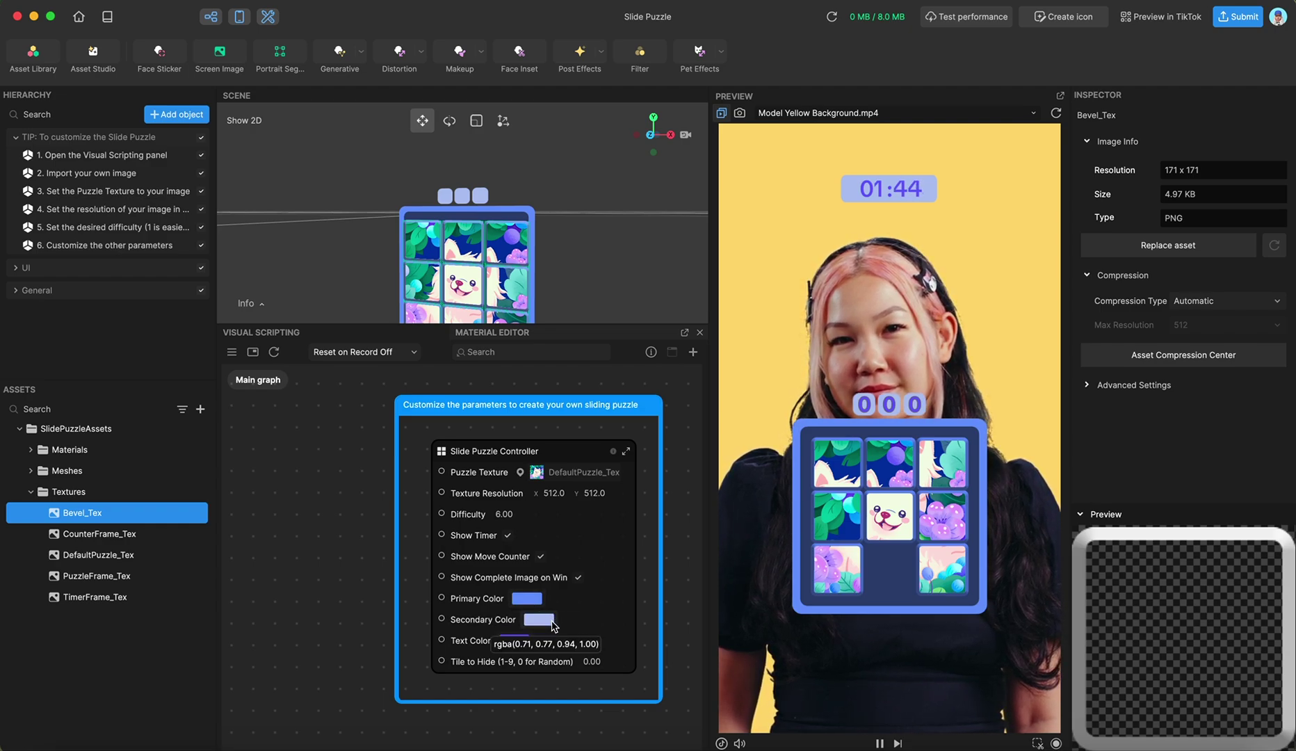
left_click(111, 535)
left_click(129, 580)
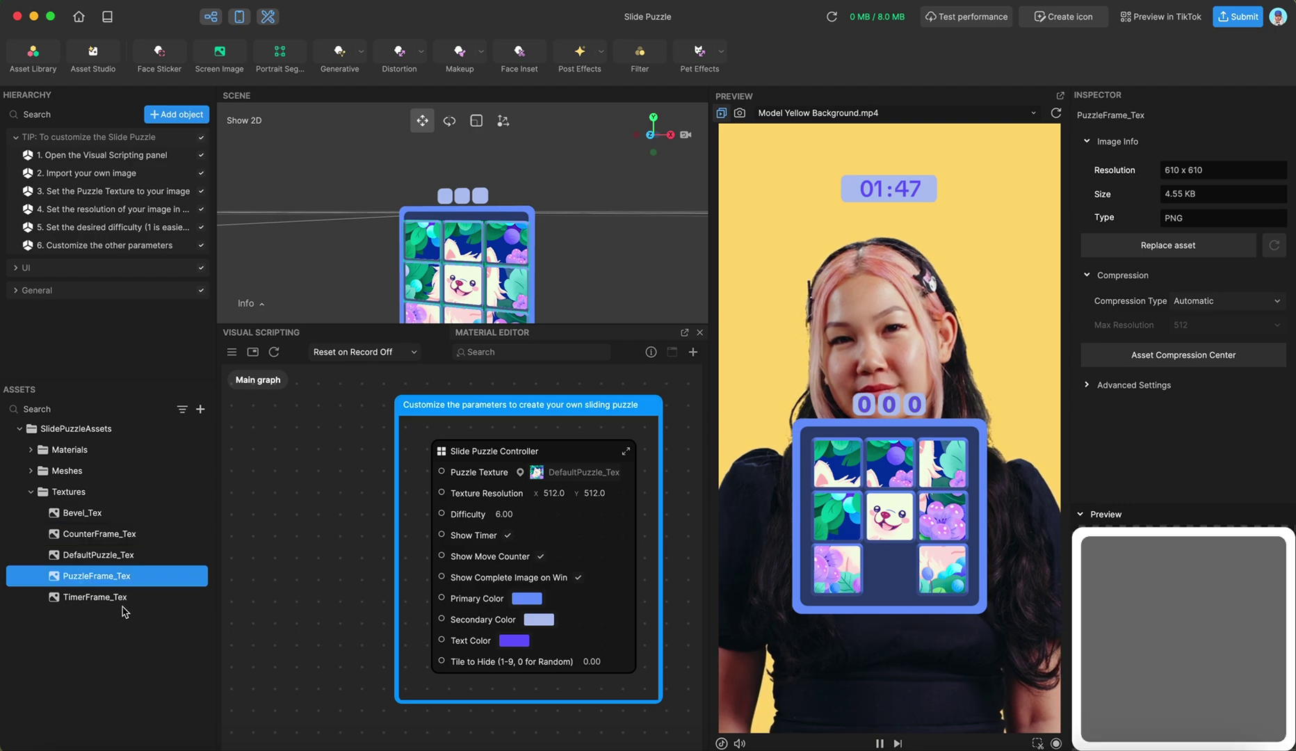
left_click(118, 599)
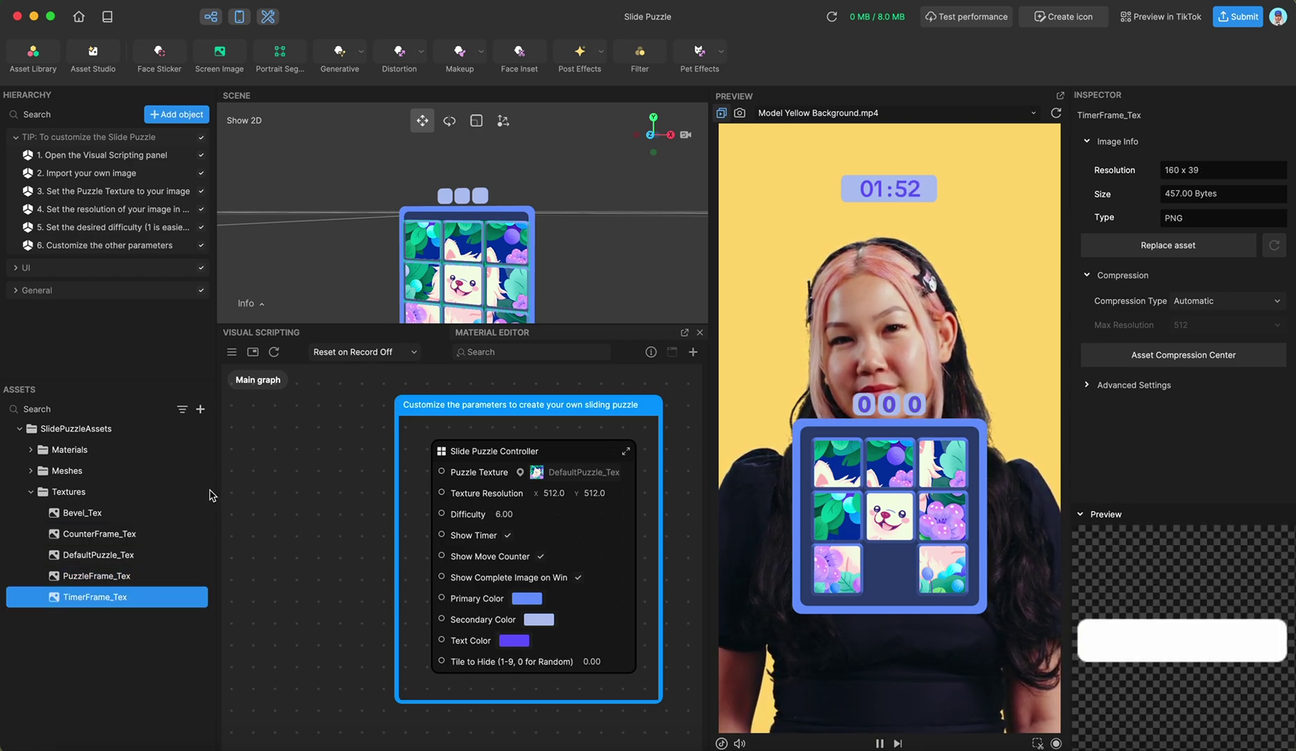
left_click(30, 493)
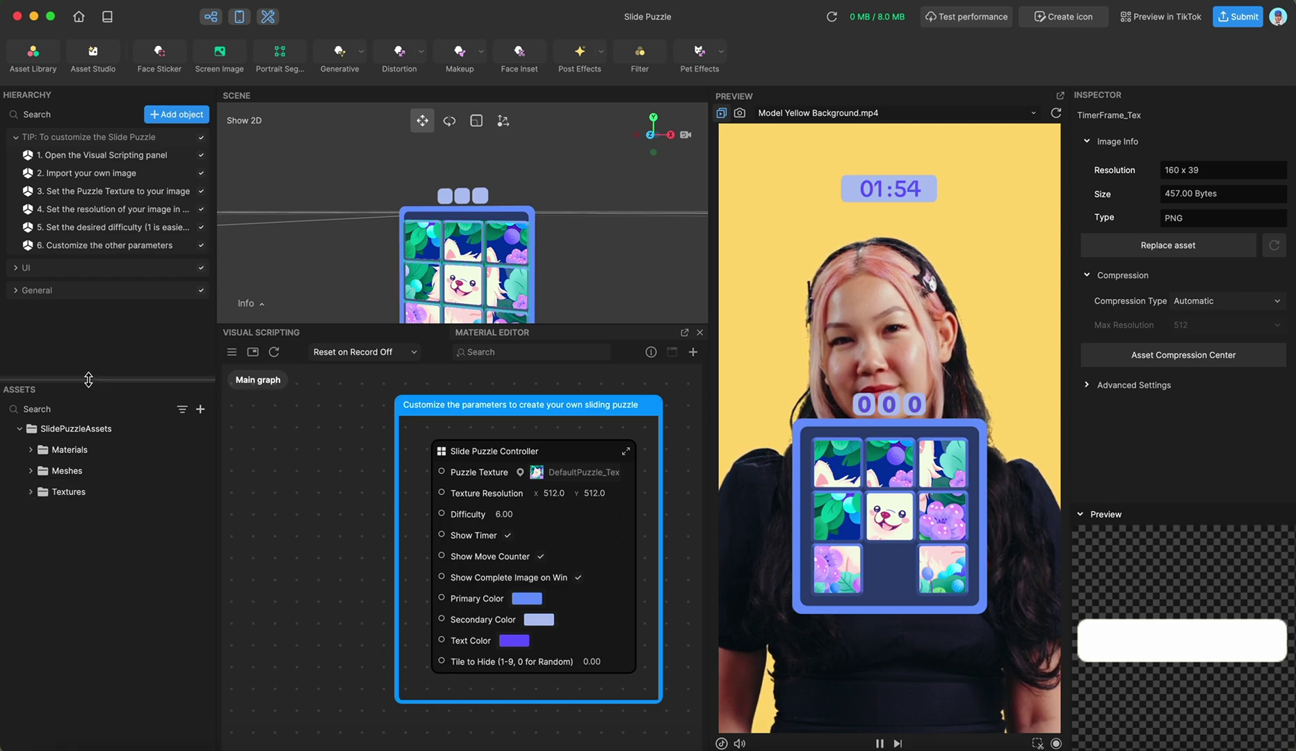
- Shrink the Assets area and pan the graph so the Slide Puzzle Controller node is centred
left_click_drag(88, 379, 105, 531)
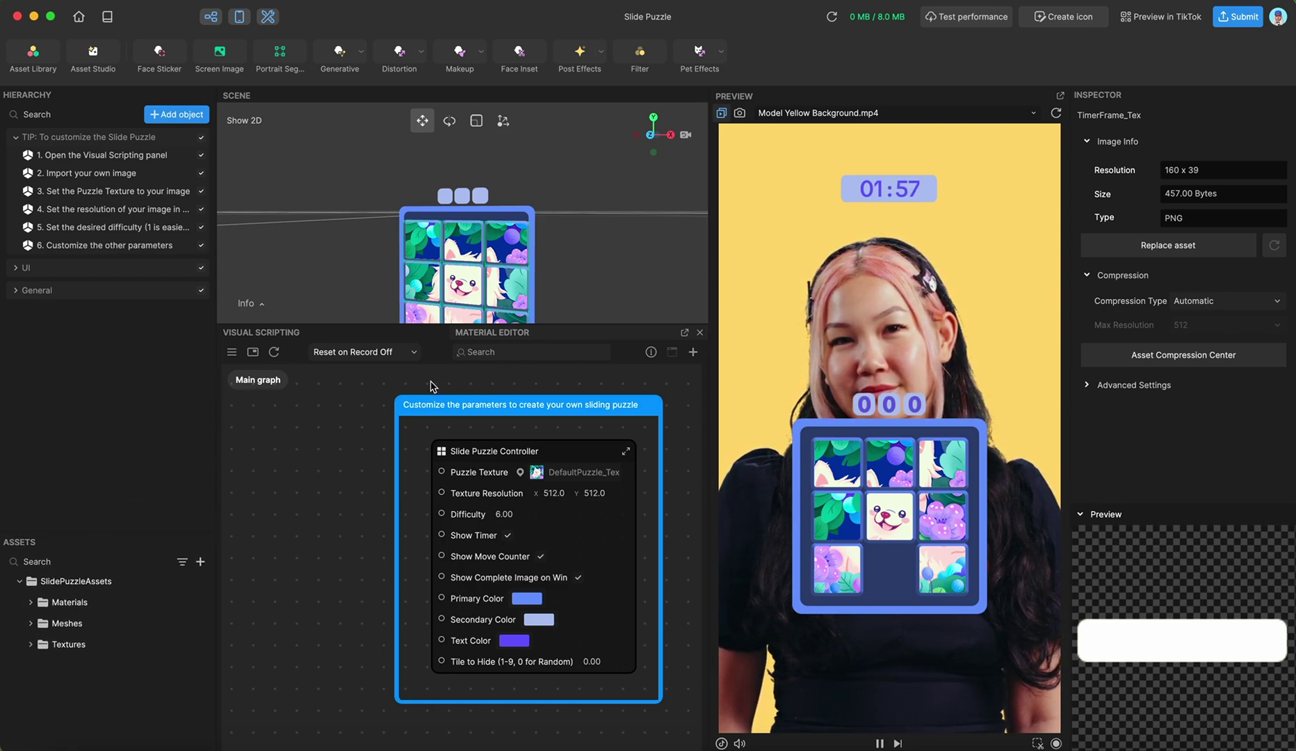
left_click_drag(431, 387, 372, 391)
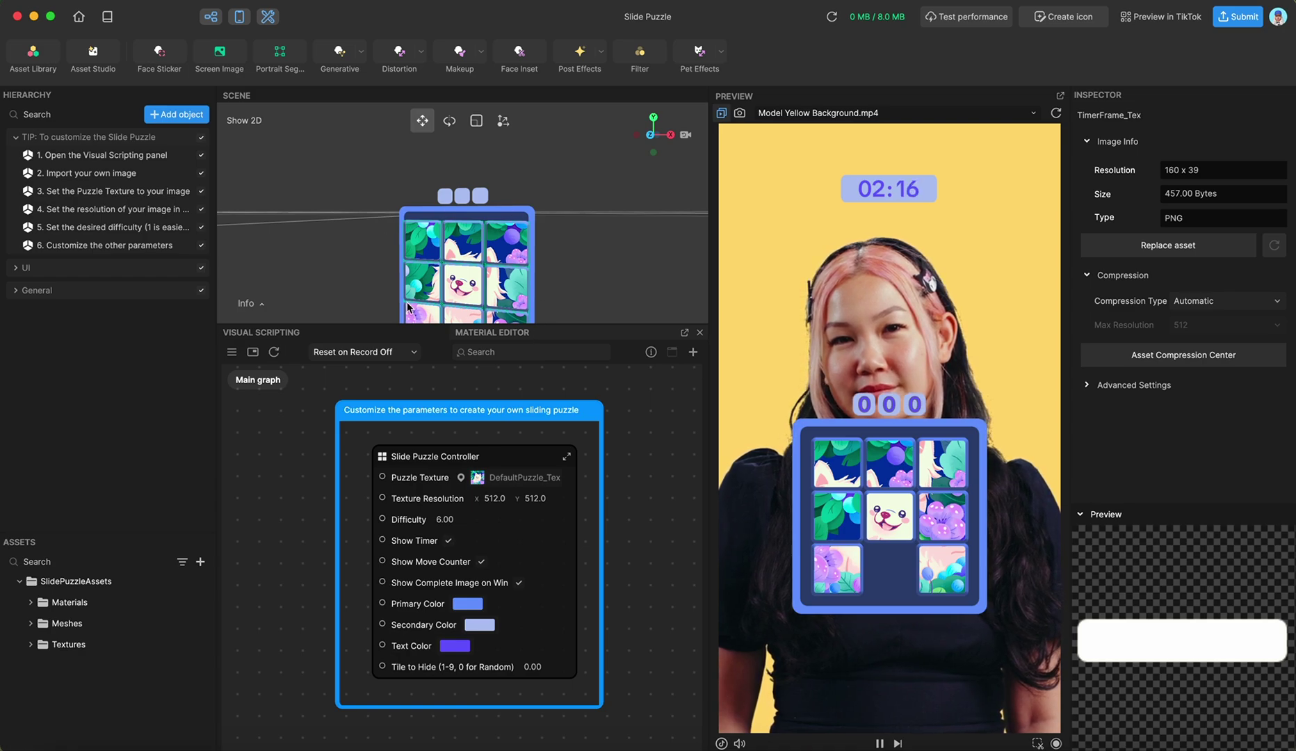
- Set the Slide Puzzle Controller's Puzzle Texture to the built-in Camera Texture
left_click(504, 479)
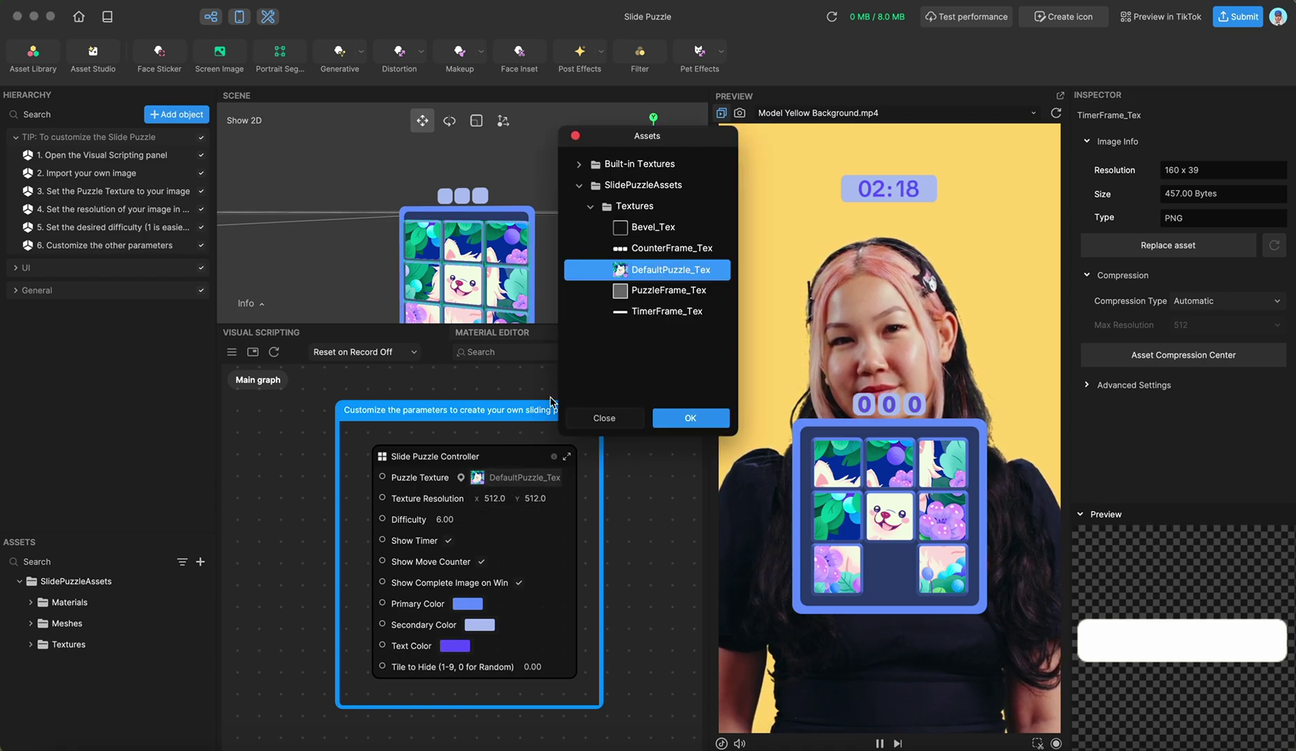
left_click(578, 164)
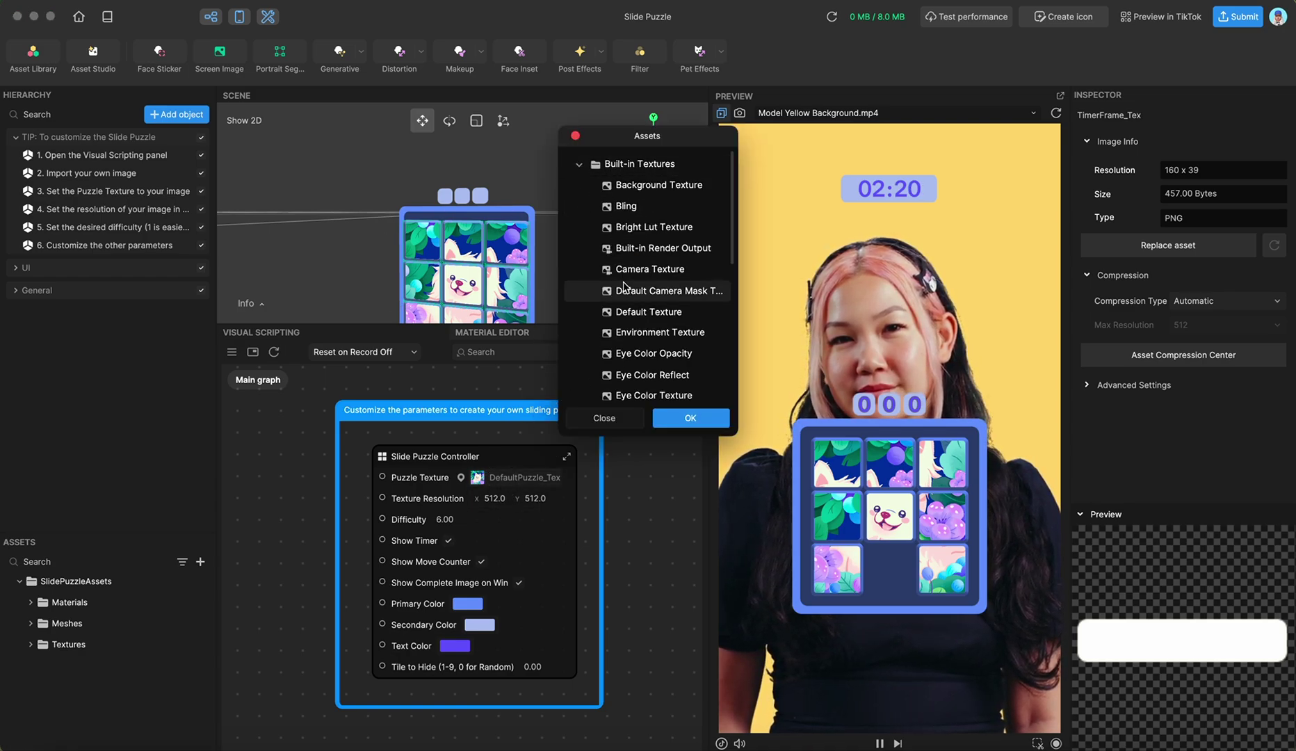
scroll(624, 285, "down", 1)
left_click(628, 259)
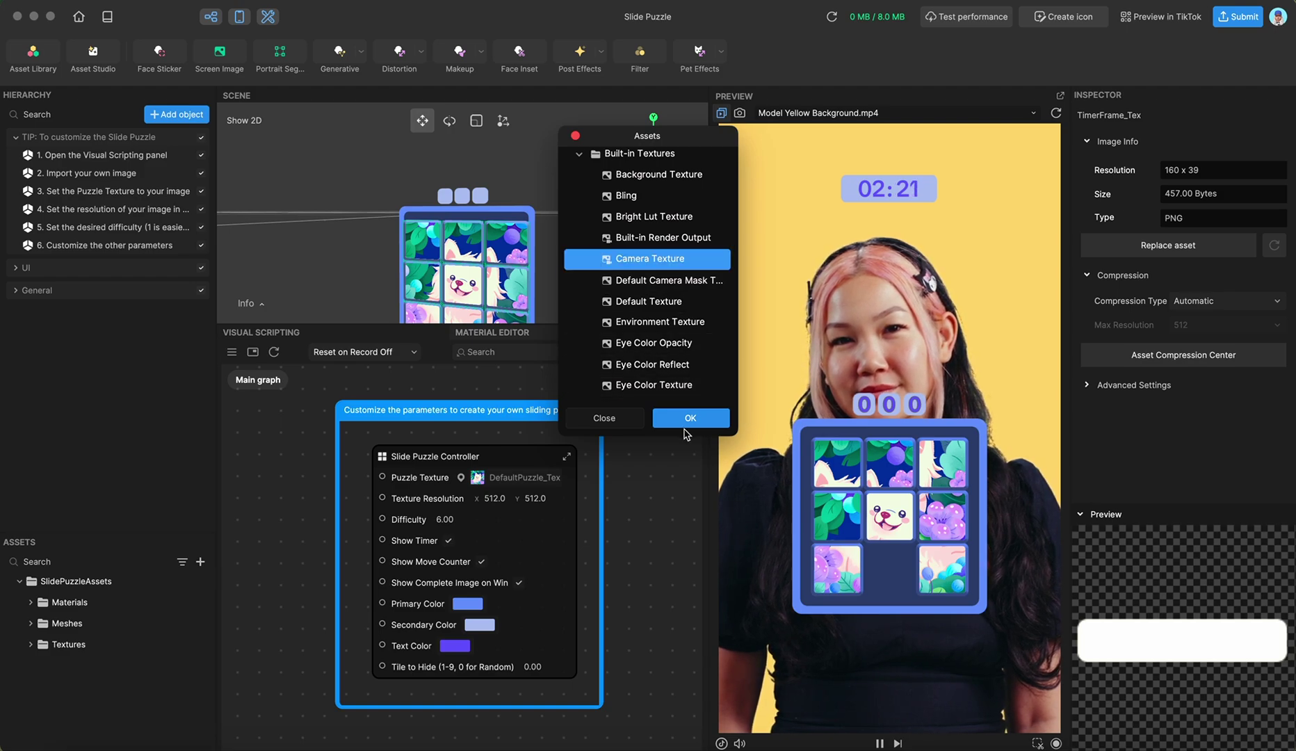
left_click(683, 417)
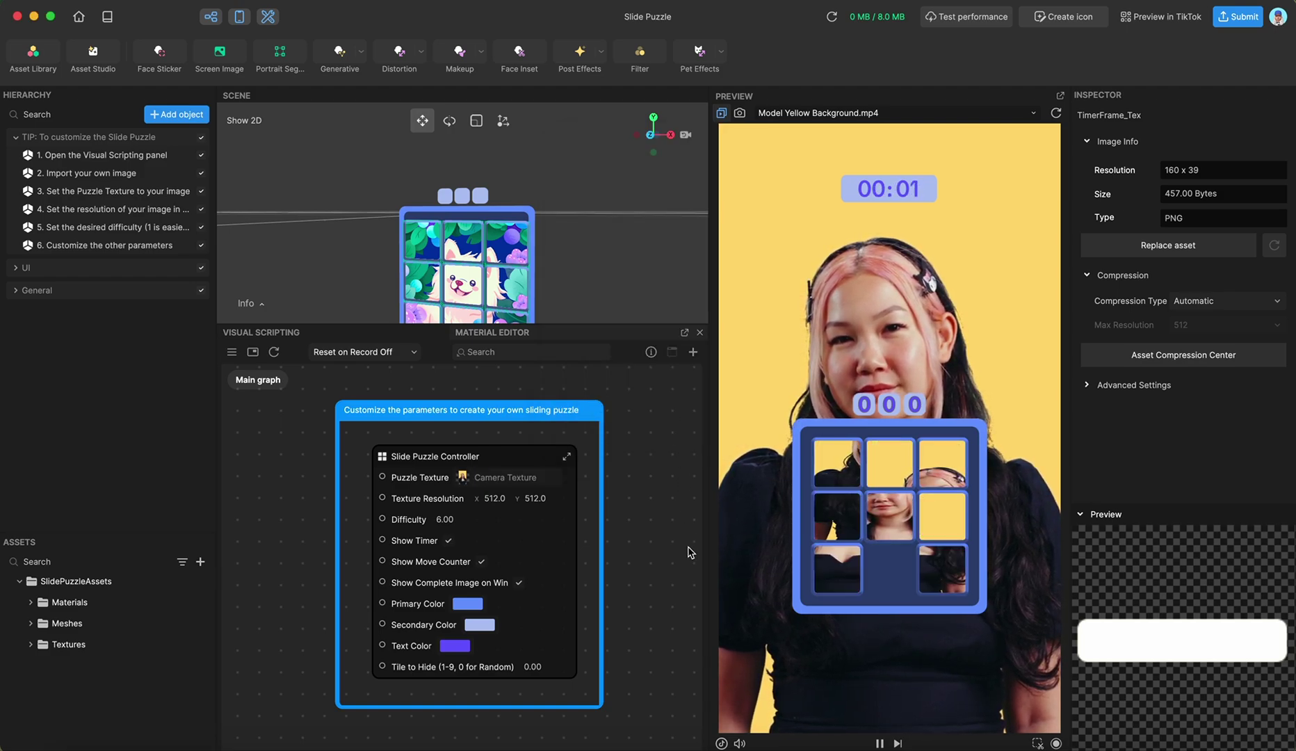
- Solve the preview puzzle by sliding tiles, finishing in 6 moves at 00:10
left_click(837, 568)
left_click(834, 532)
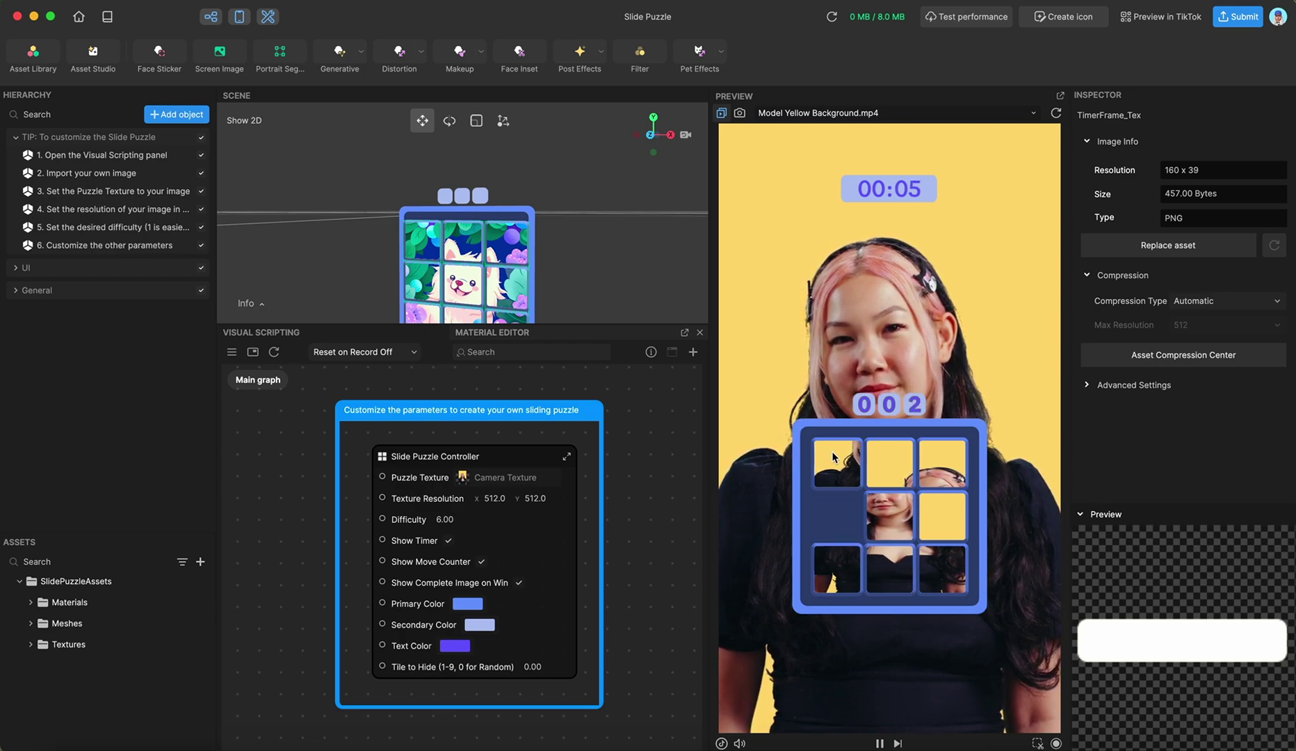
left_click(836, 472)
left_click(874, 467)
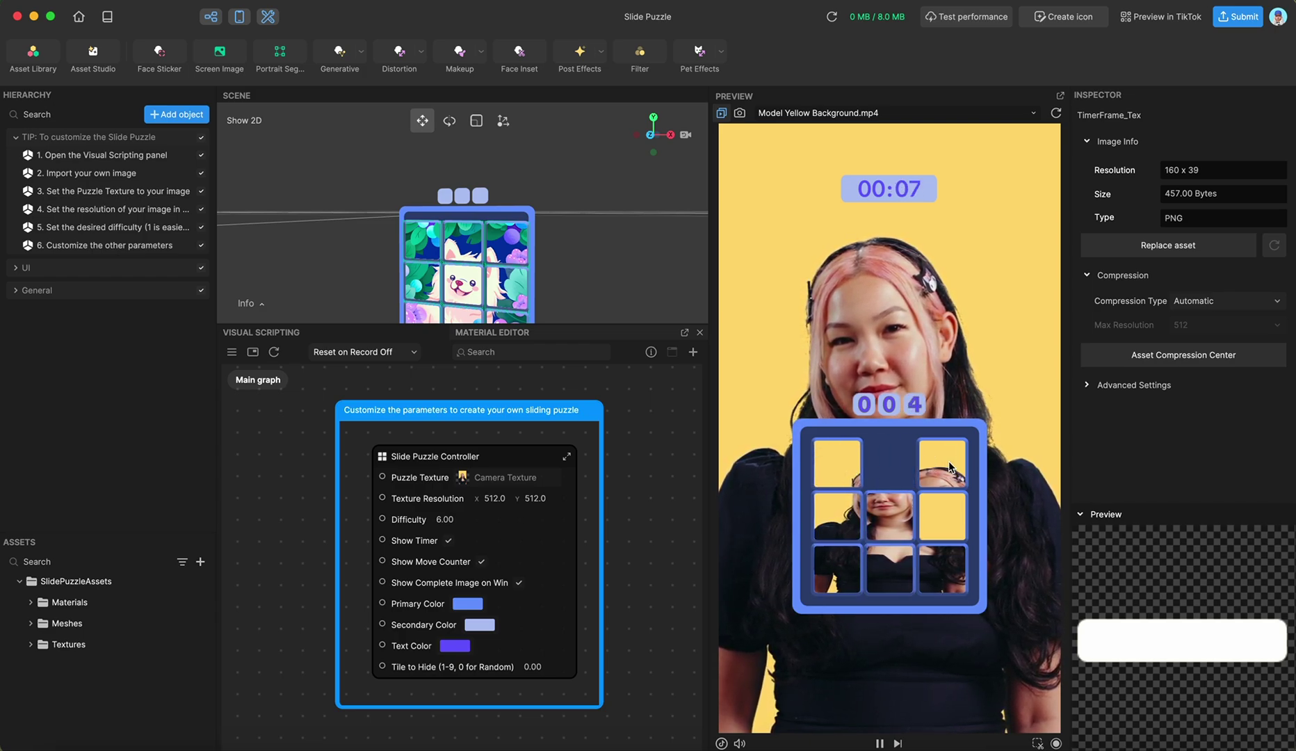
left_click(939, 462)
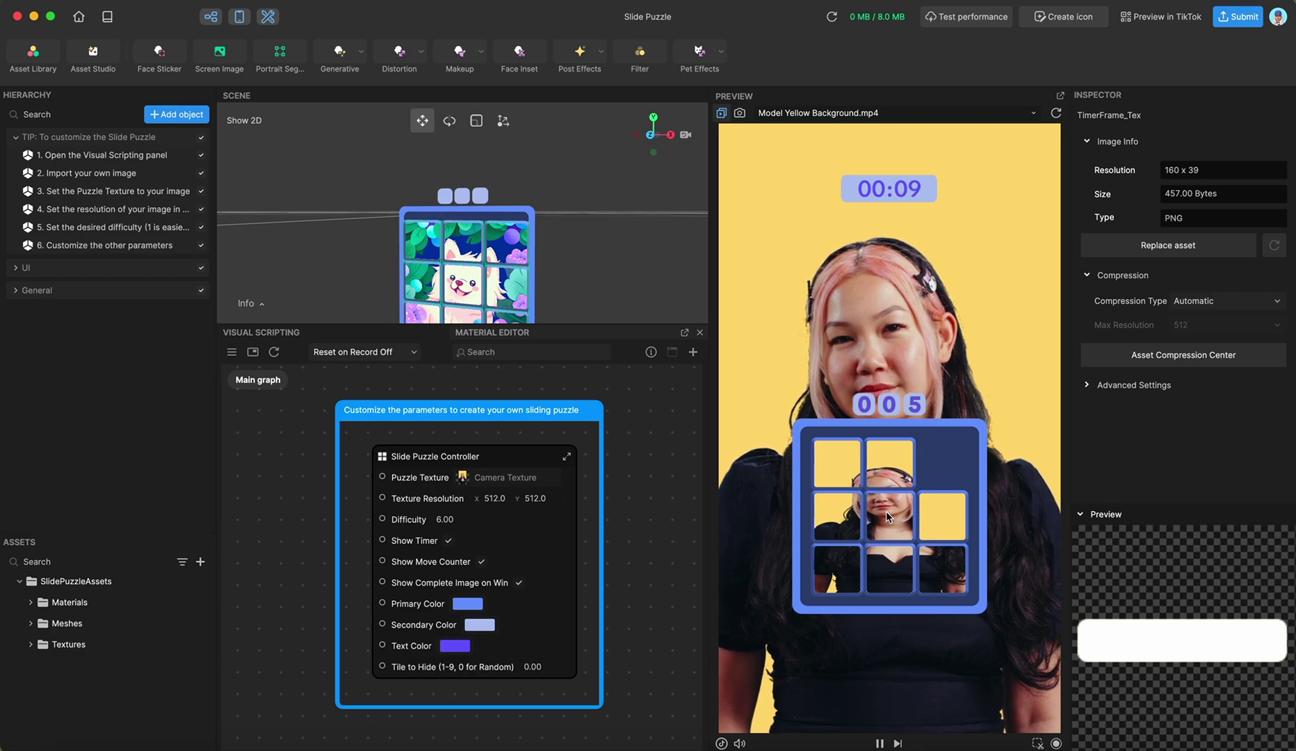
left_click(949, 501)
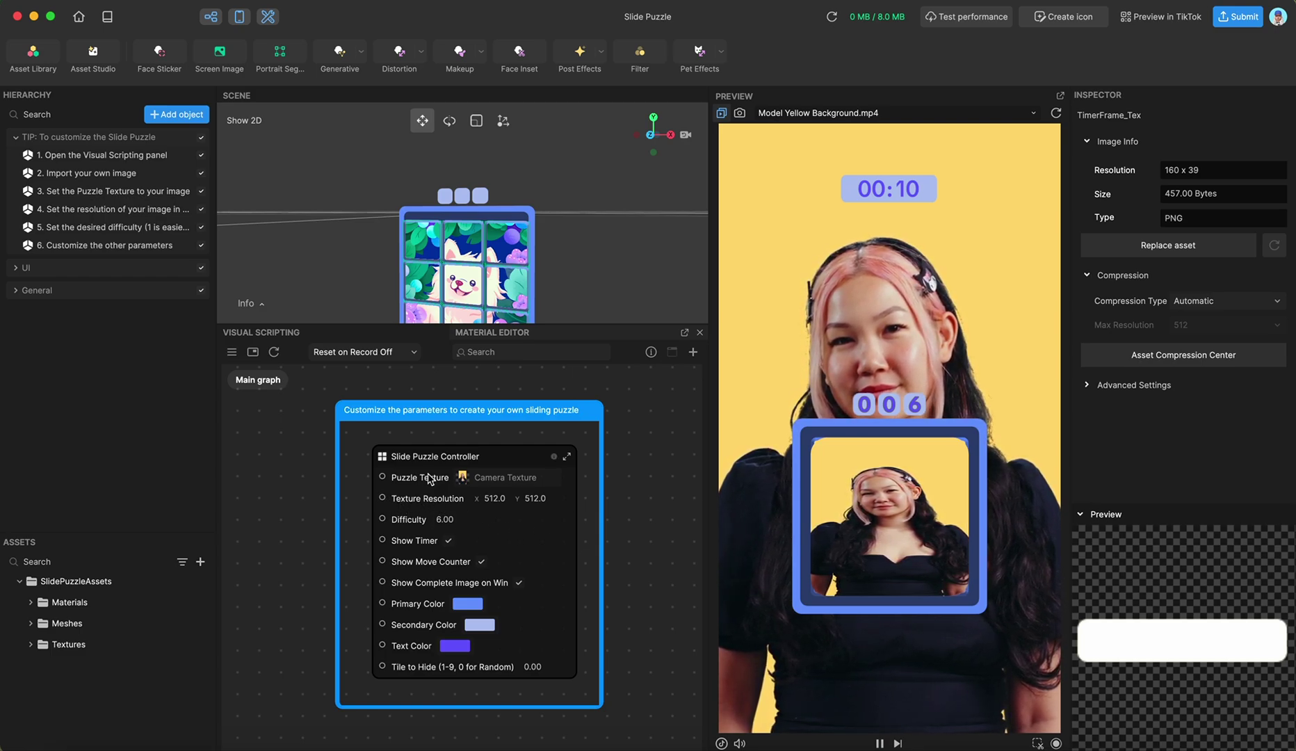
- Set the controller's Texture Resolution to 720 × 1280
left_click(490, 505)
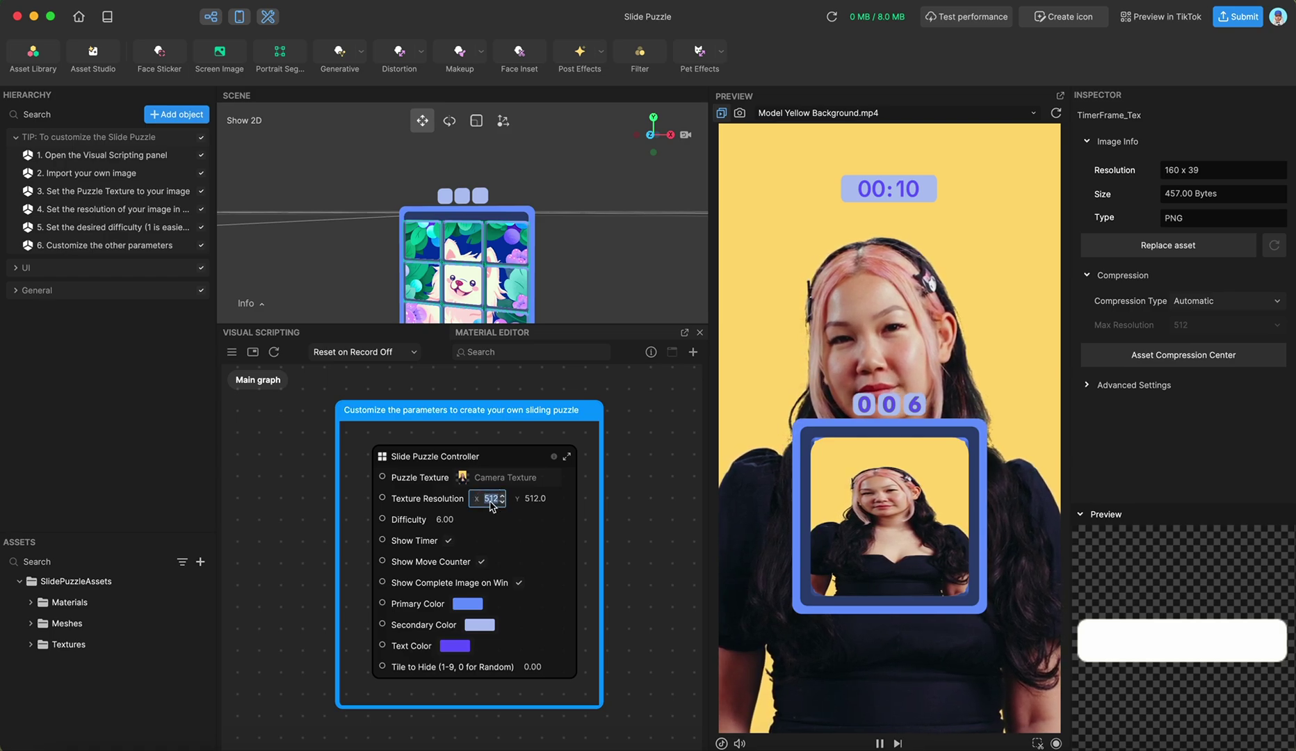
type("700")
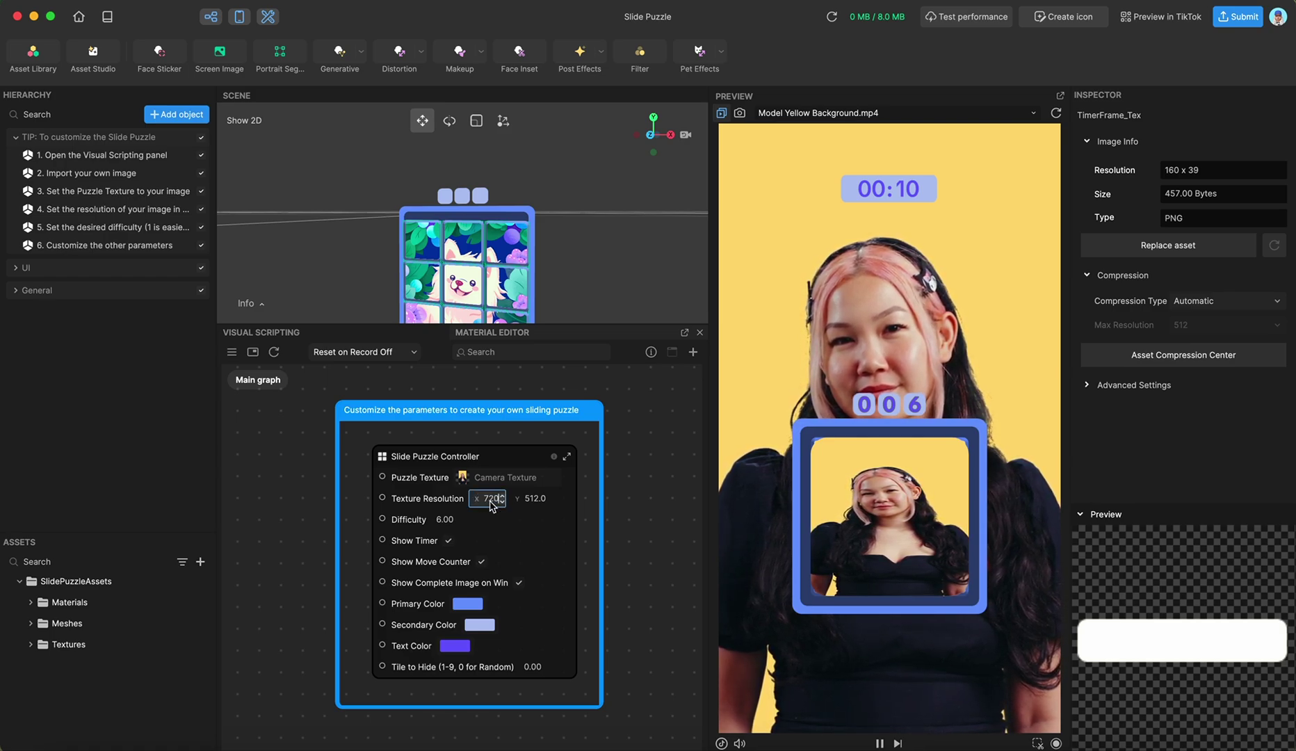
key("Return")
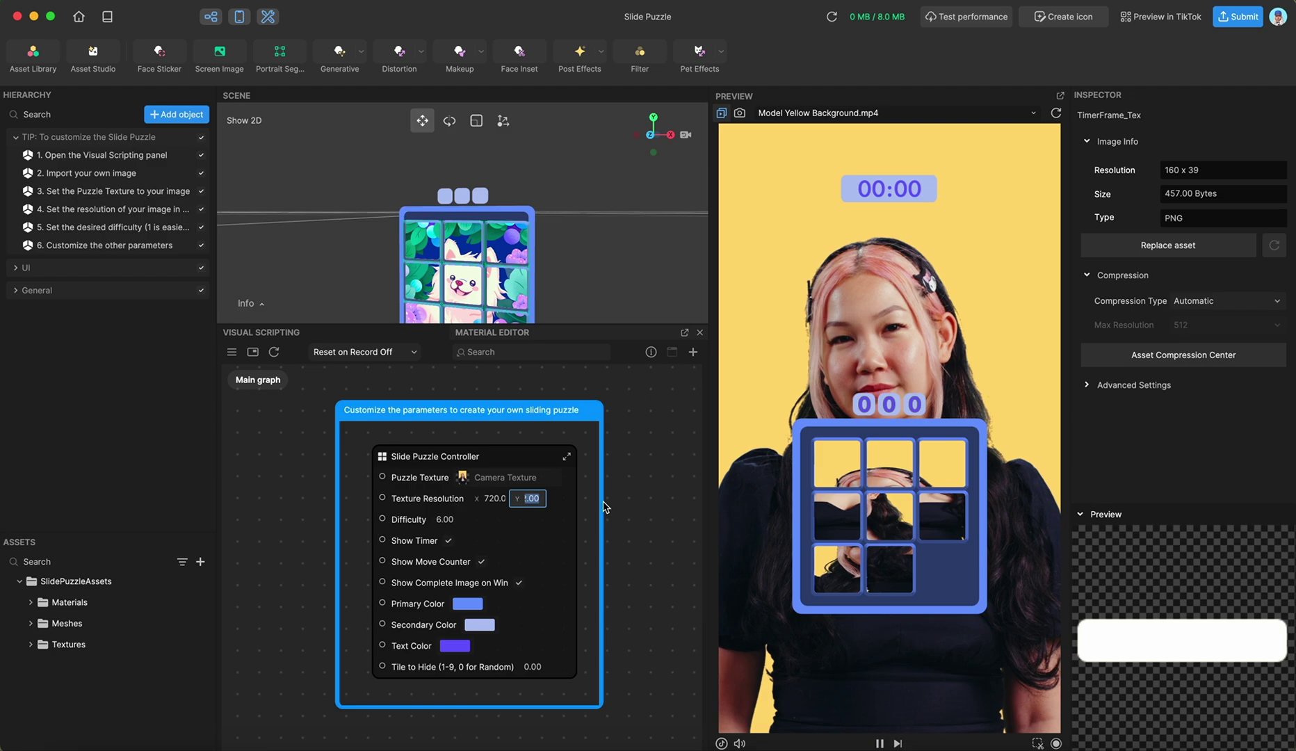
key("Return")
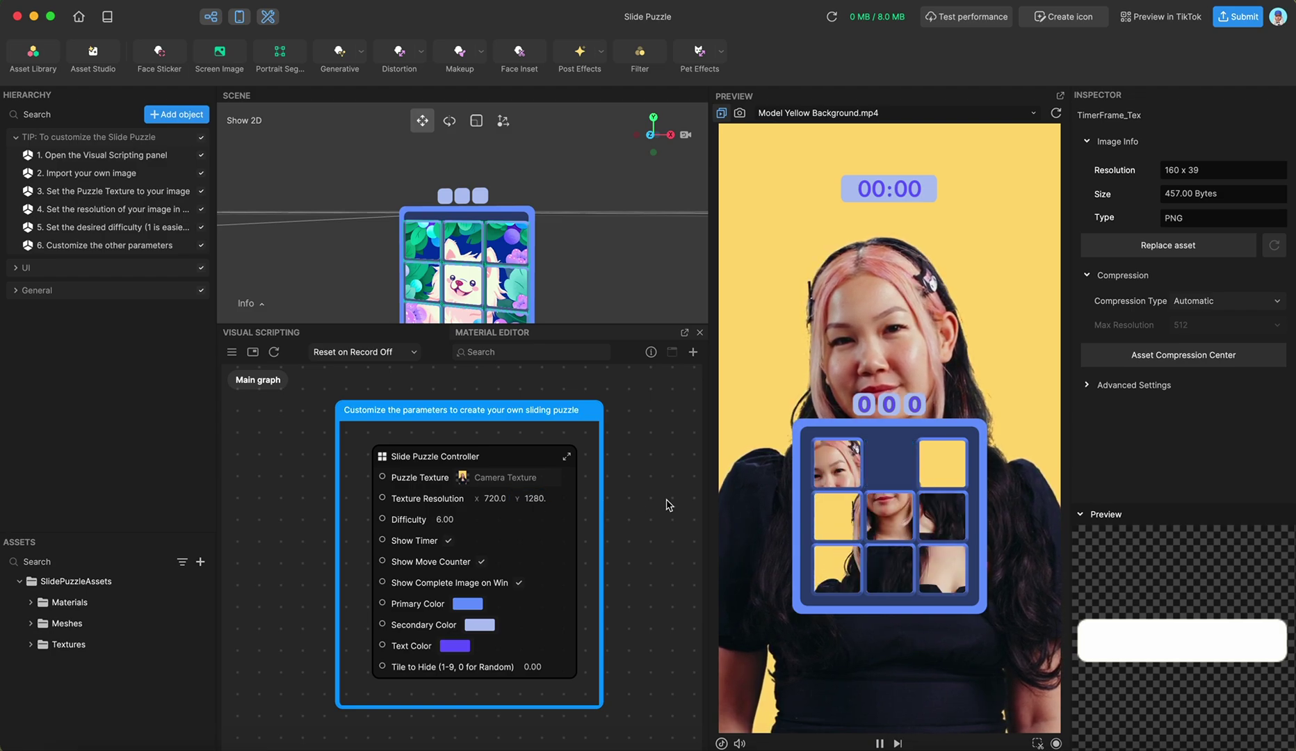
- Slide a few tiles in the preview, then restart the effect to reshuffle the puzzle
left_click(841, 470)
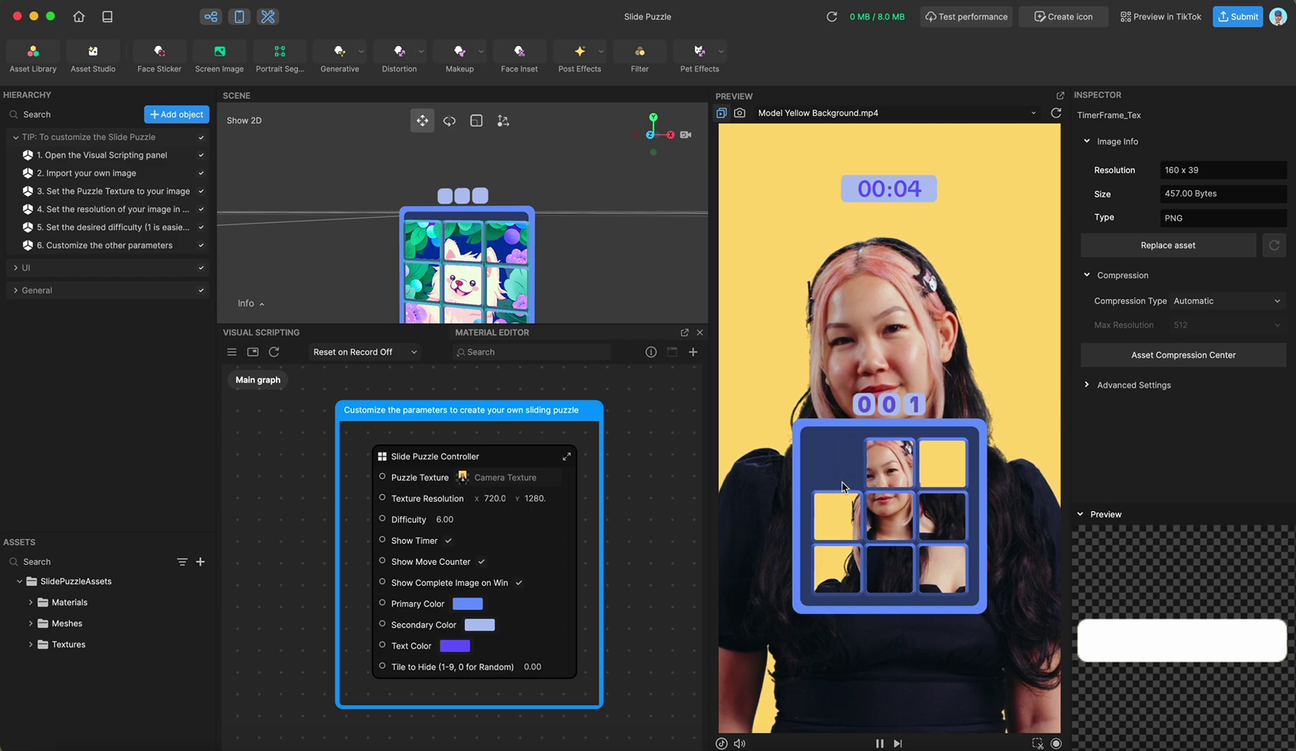
left_click(842, 508)
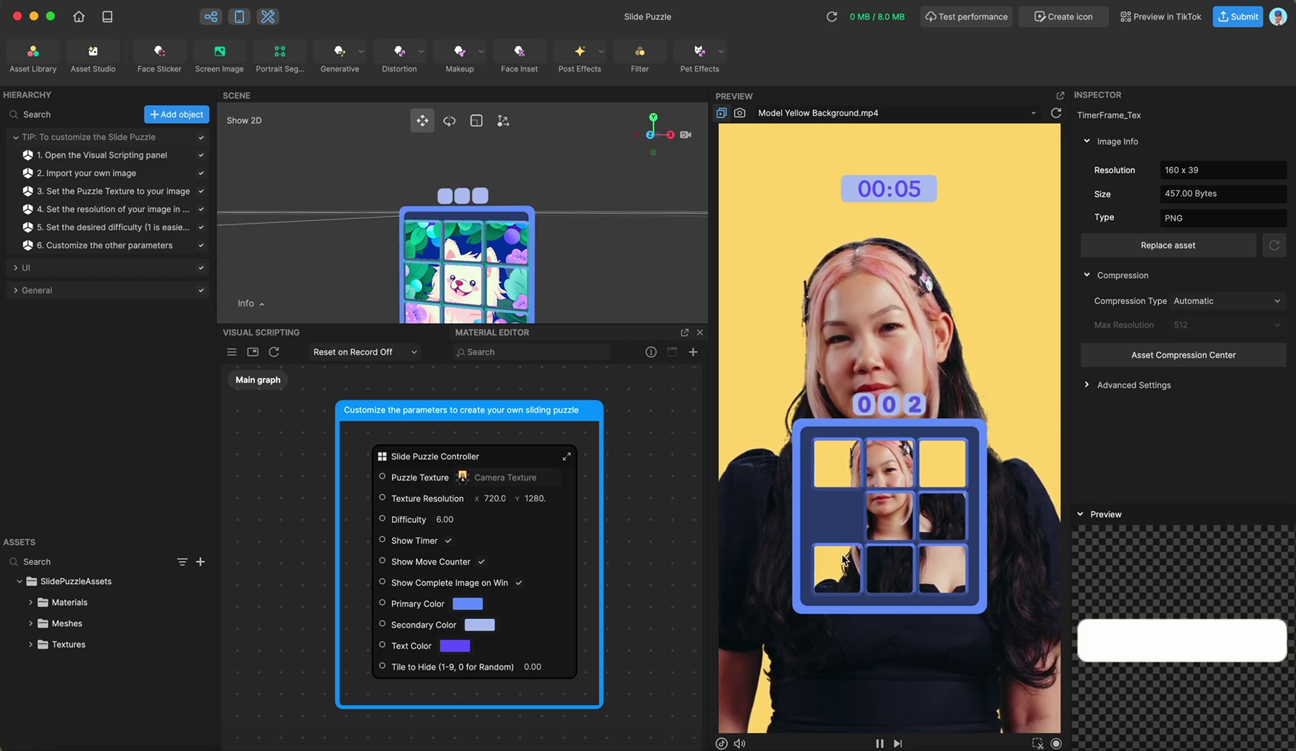
left_click(839, 462)
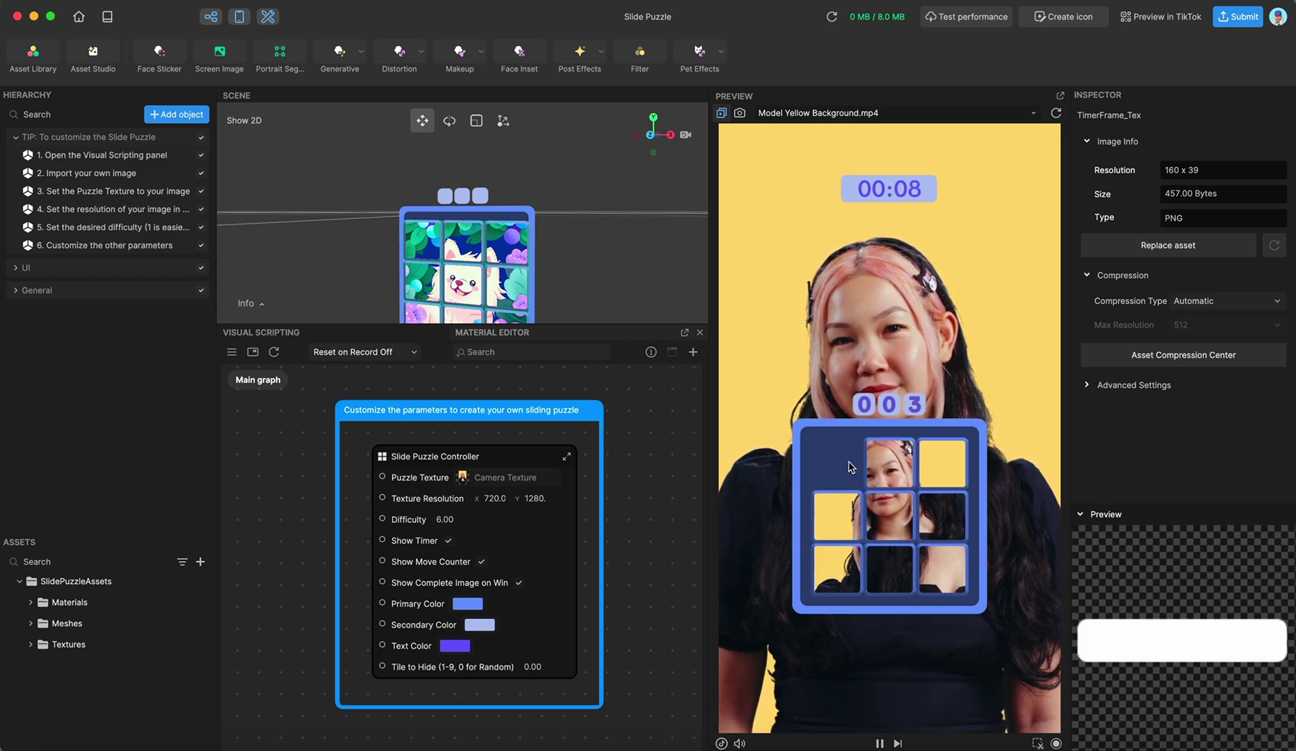
left_click(1056, 113)
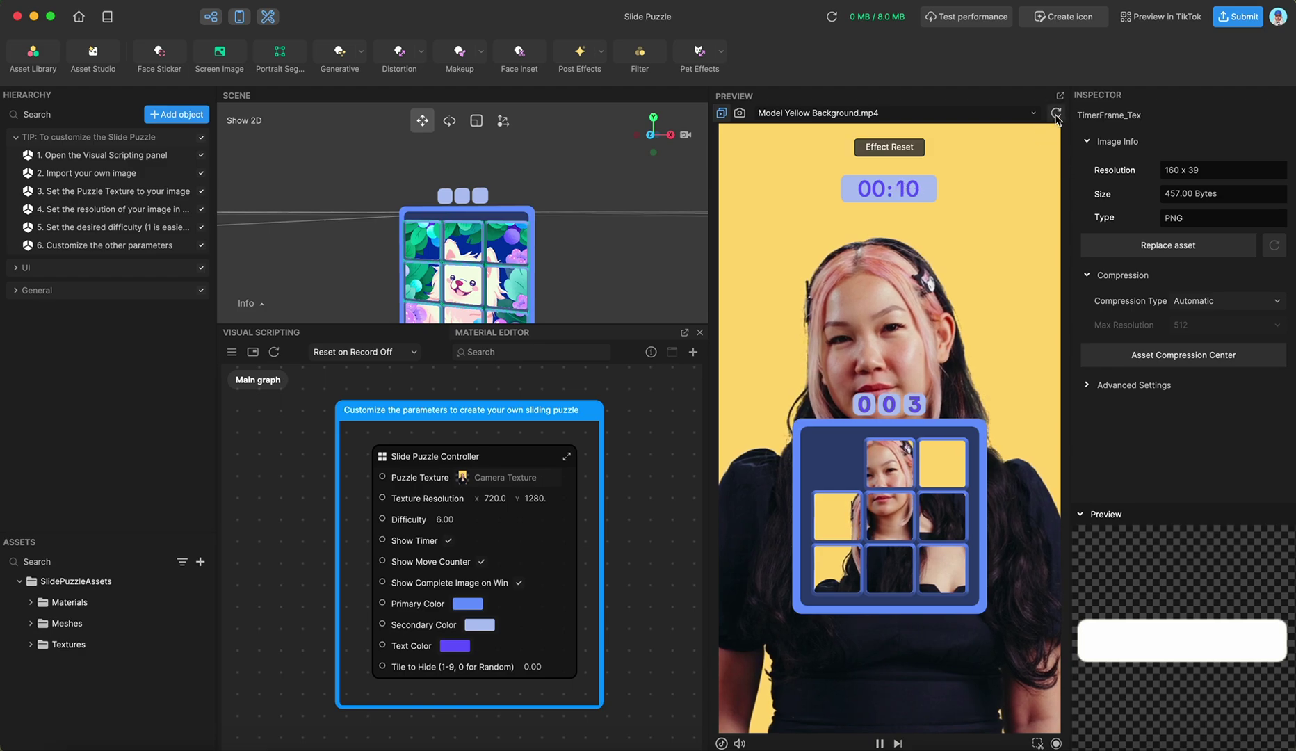
- Solve the reshuffled camera puzzle in the preview, then restart it again
left_click(886, 522)
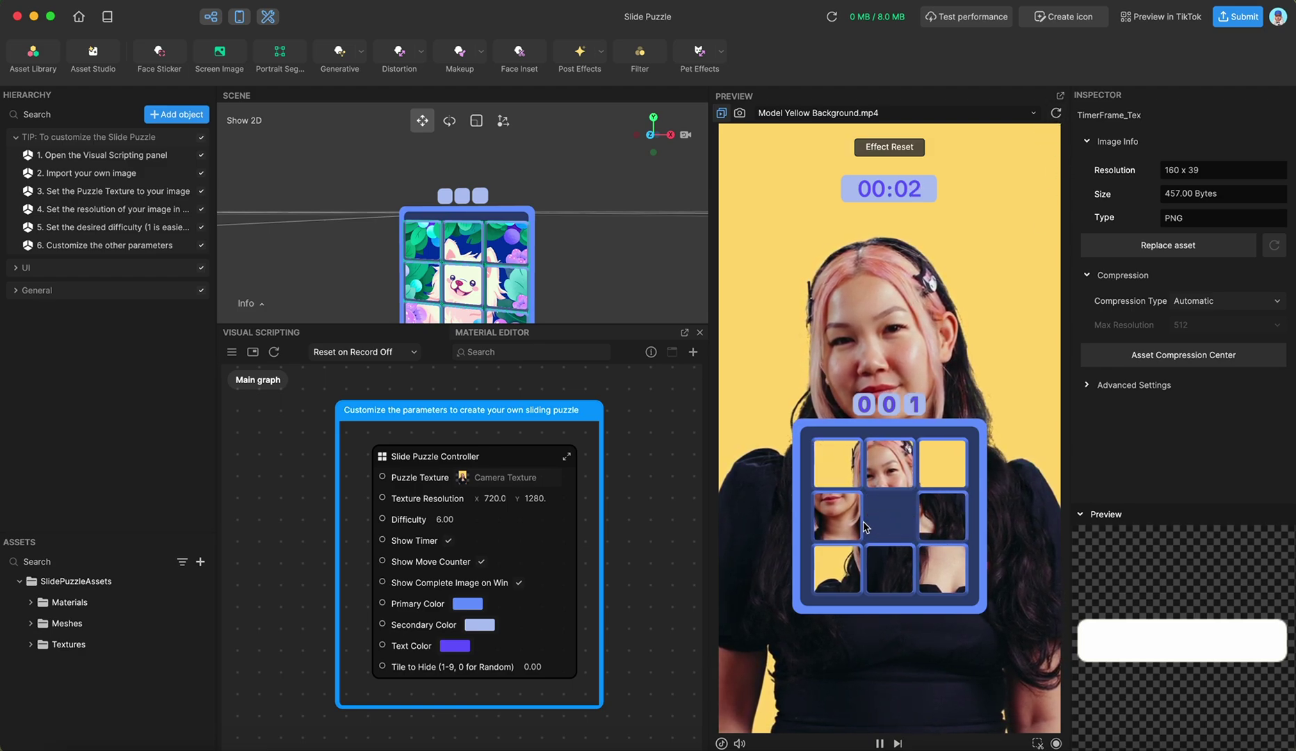
left_click(857, 520)
left_click(838, 567)
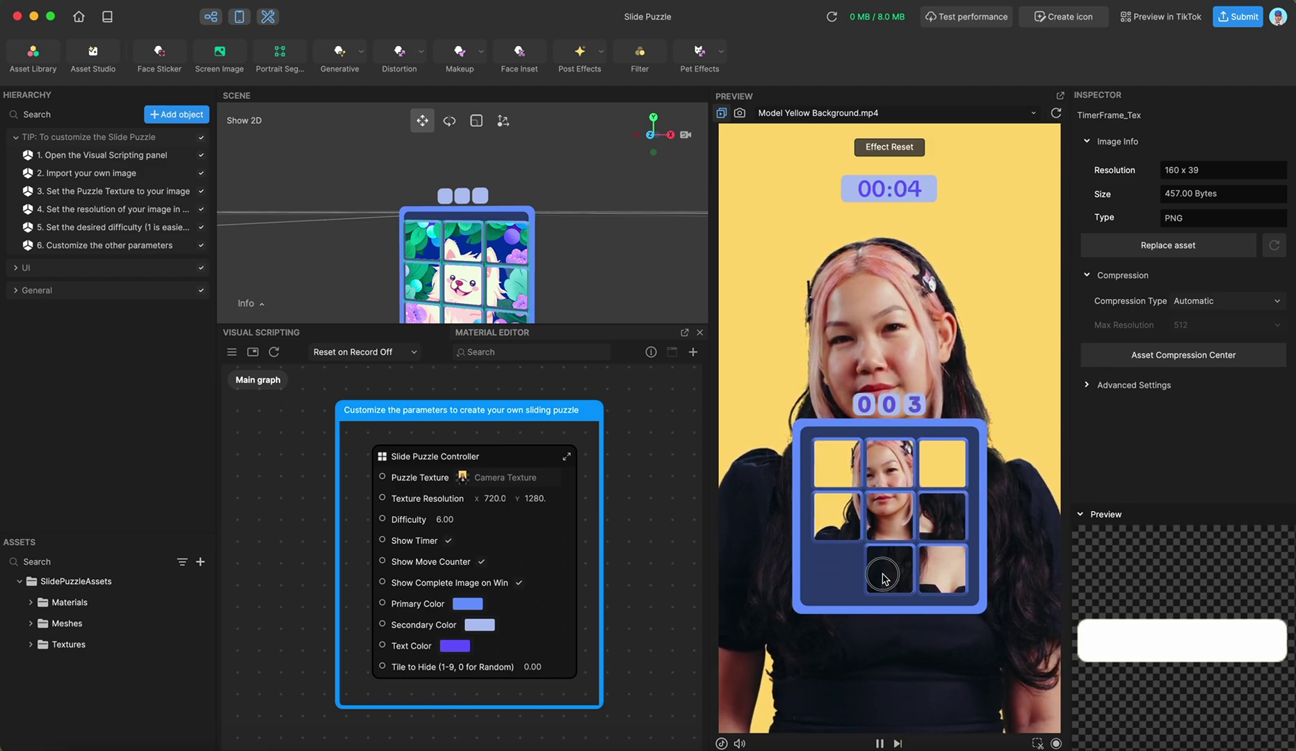
left_click(890, 569)
left_click(941, 569)
left_click(946, 516)
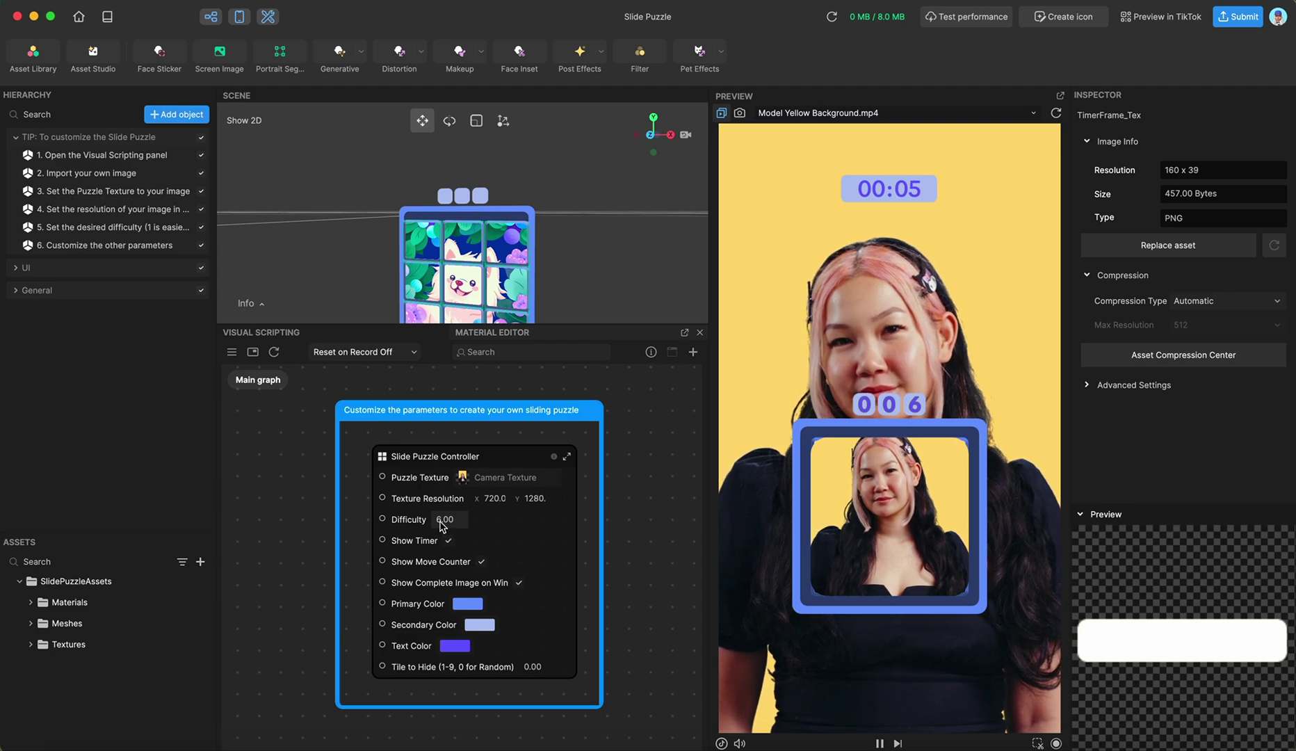
left_click(1055, 113)
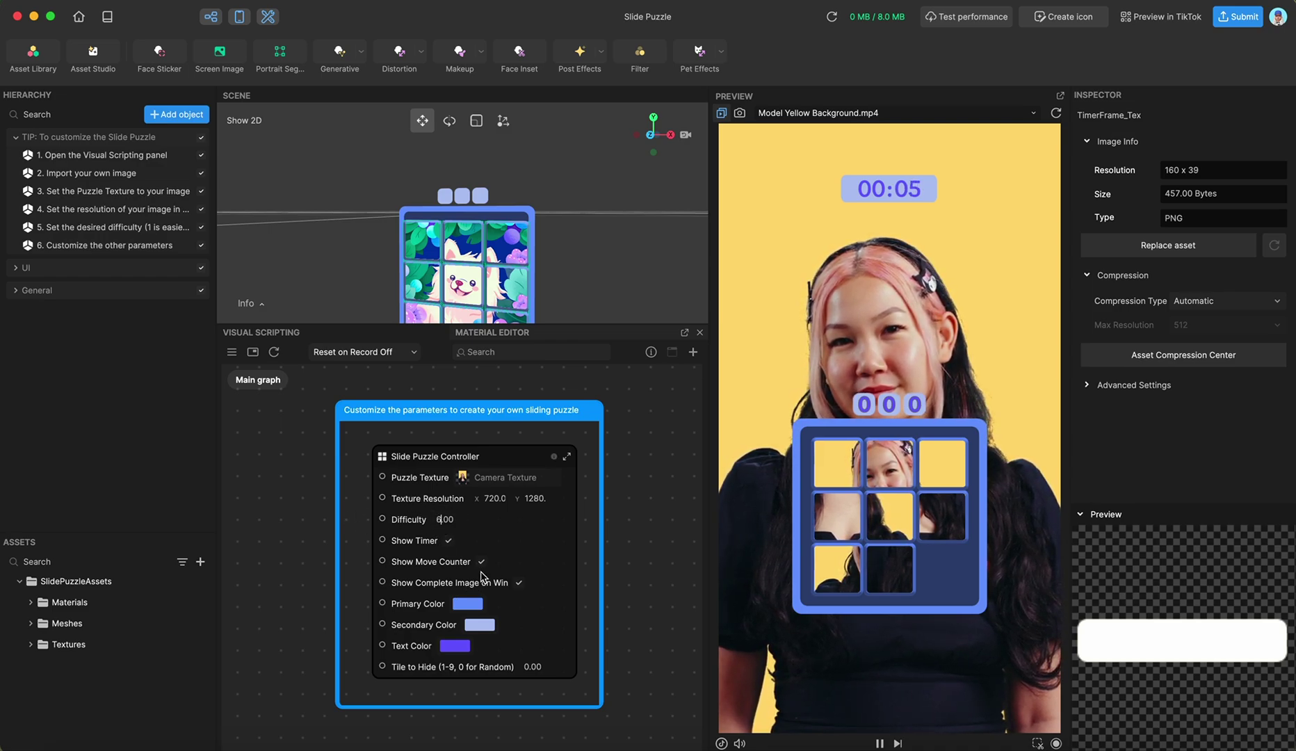
- Set Difficulty to 1 and slide the top-right tile to solve the puzzle
type("1")
key("Return")
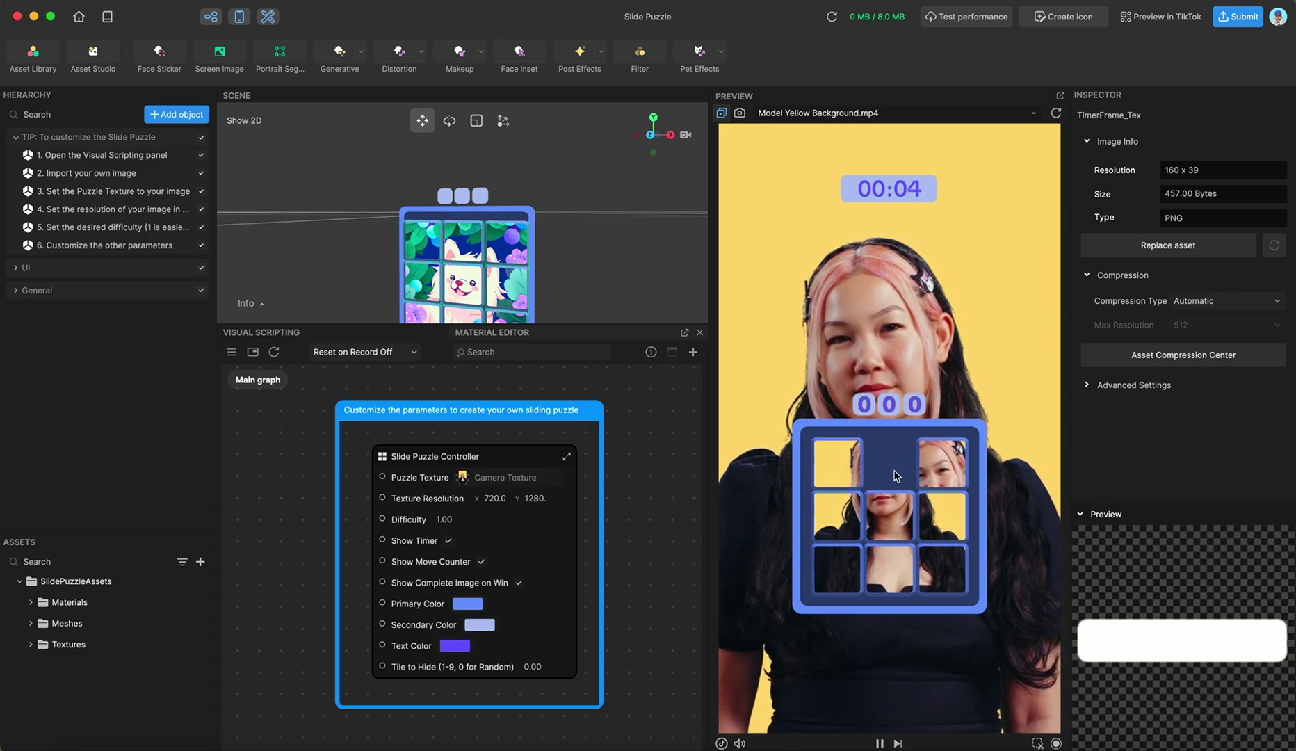
left_click(945, 464)
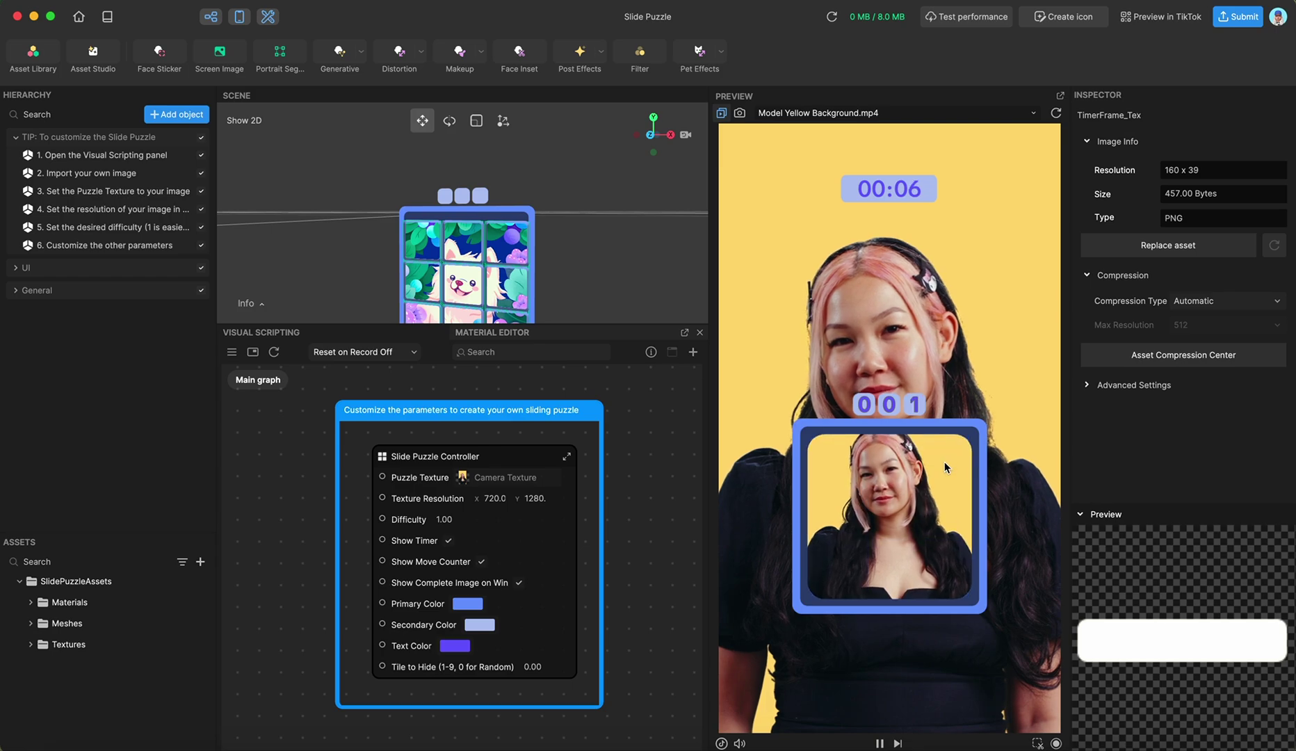
- Set Difficulty to 2 and solve the reshuffled preview puzzle
double_click(444, 519)
type("2")
key("Return")
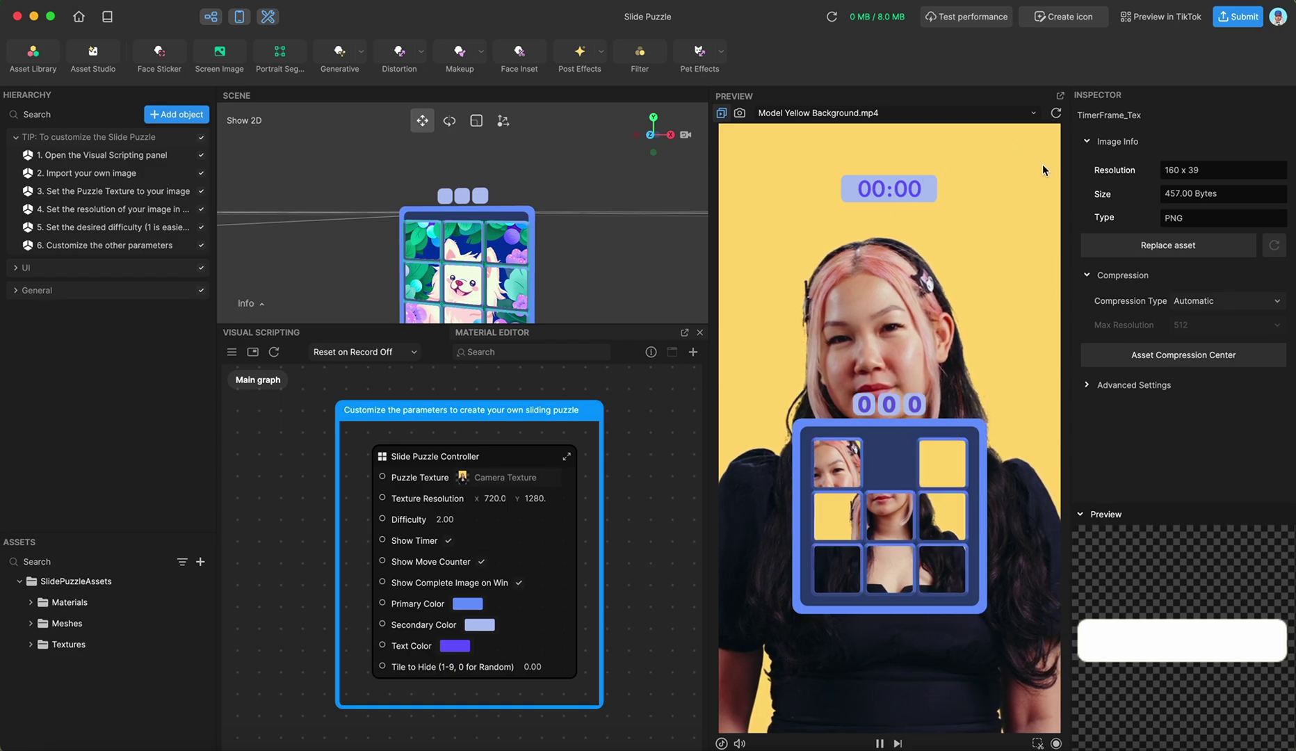
left_click(845, 466)
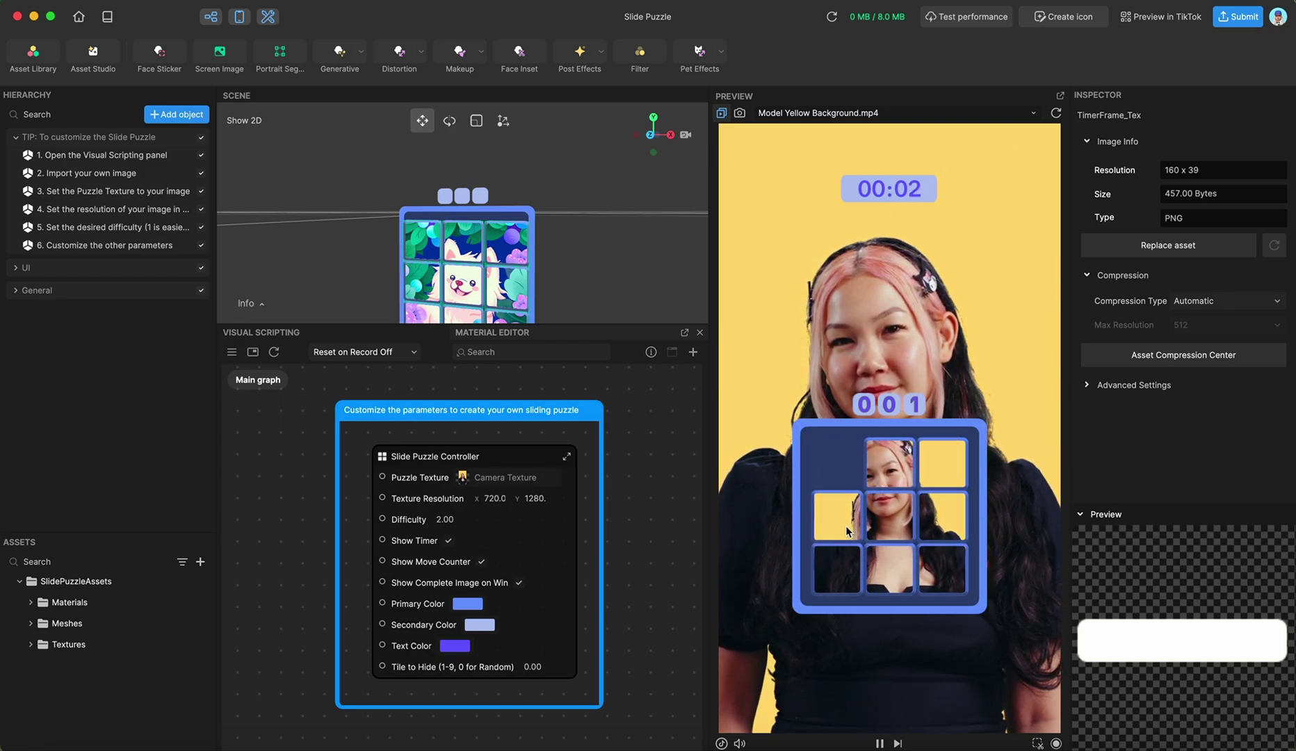
left_click(845, 525)
- Change Difficulty to 8, then to 5, reshuffling the preview puzzle
double_click(443, 519)
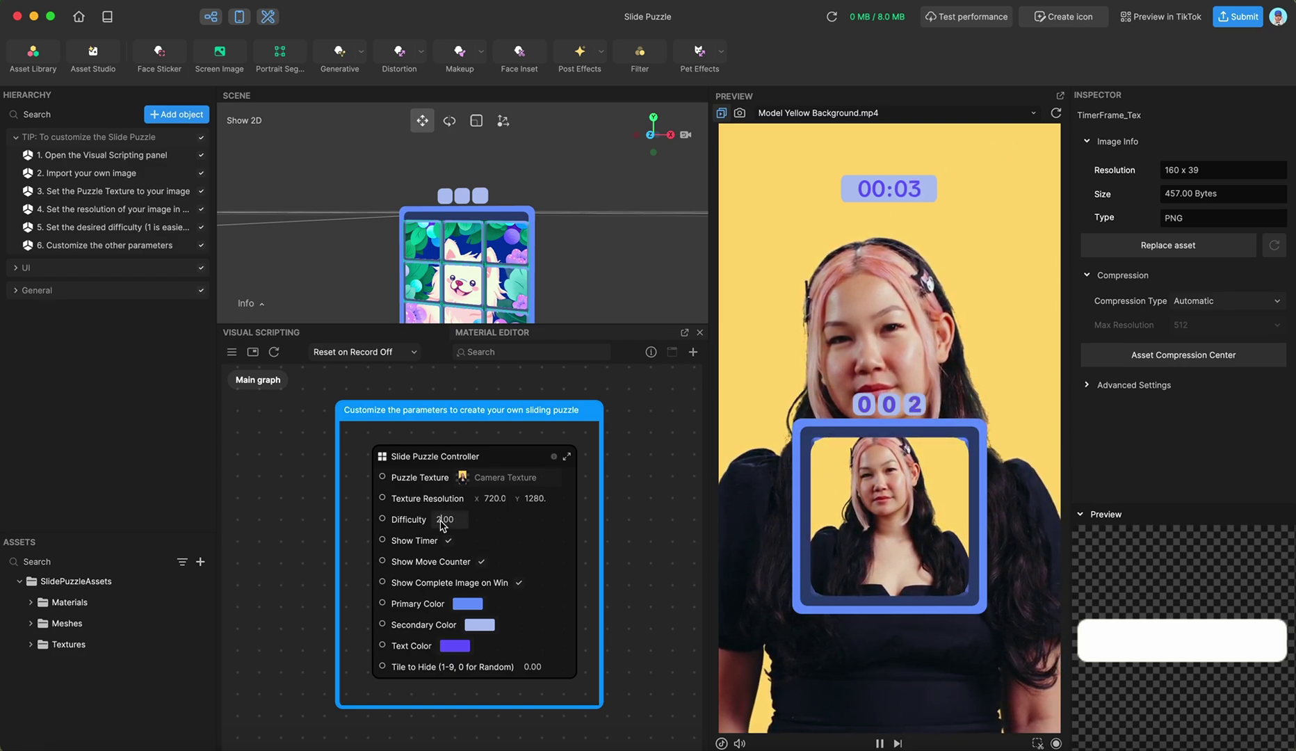
type("8")
key("Return")
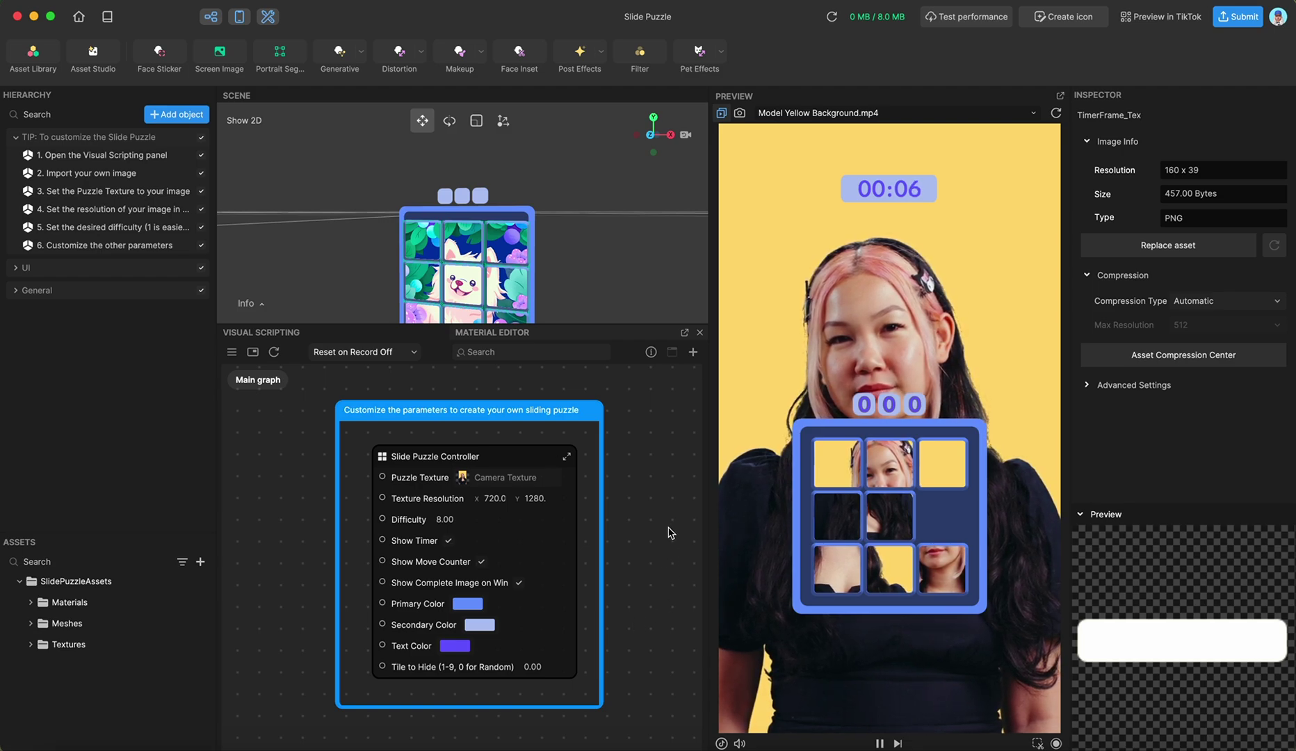
left_click(439, 519)
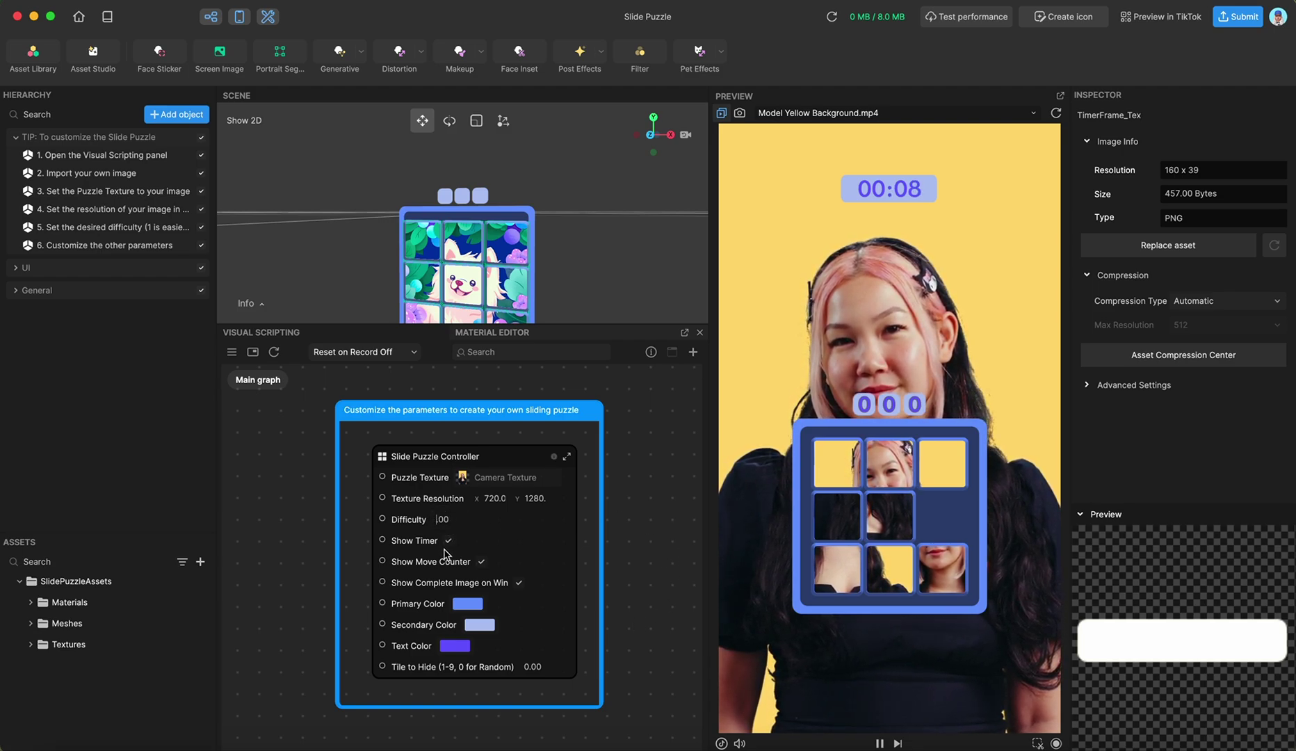
type("5.")
key("Return")
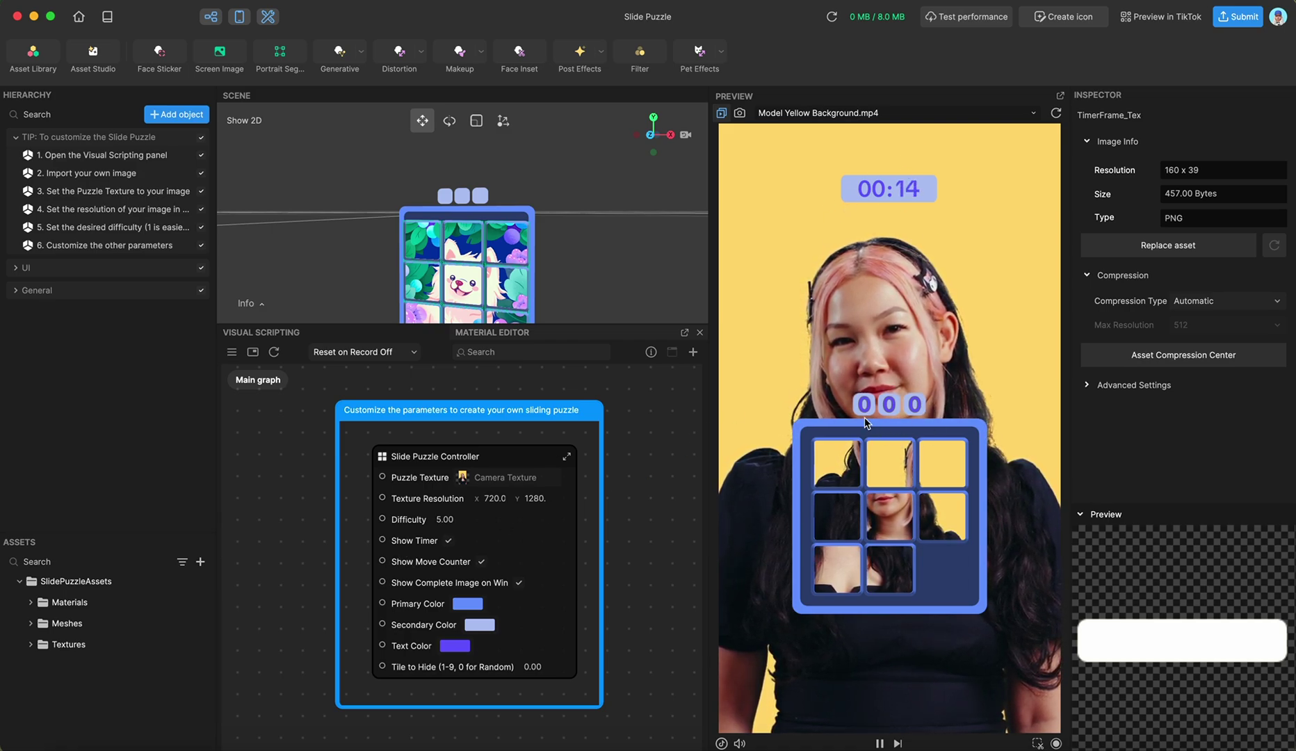
- Keep Show Move Counter and Show Timer enabled, and set Difficulty to 1
left_click(449, 540)
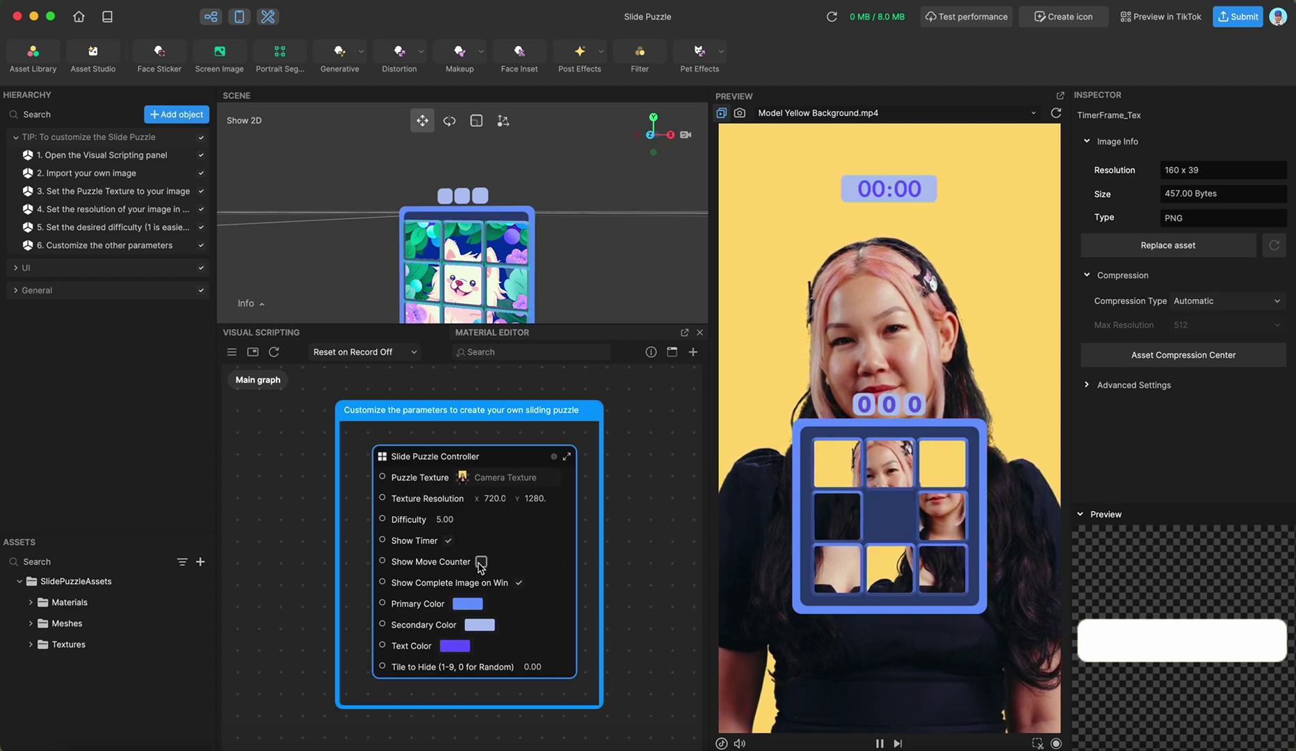
left_click(449, 540)
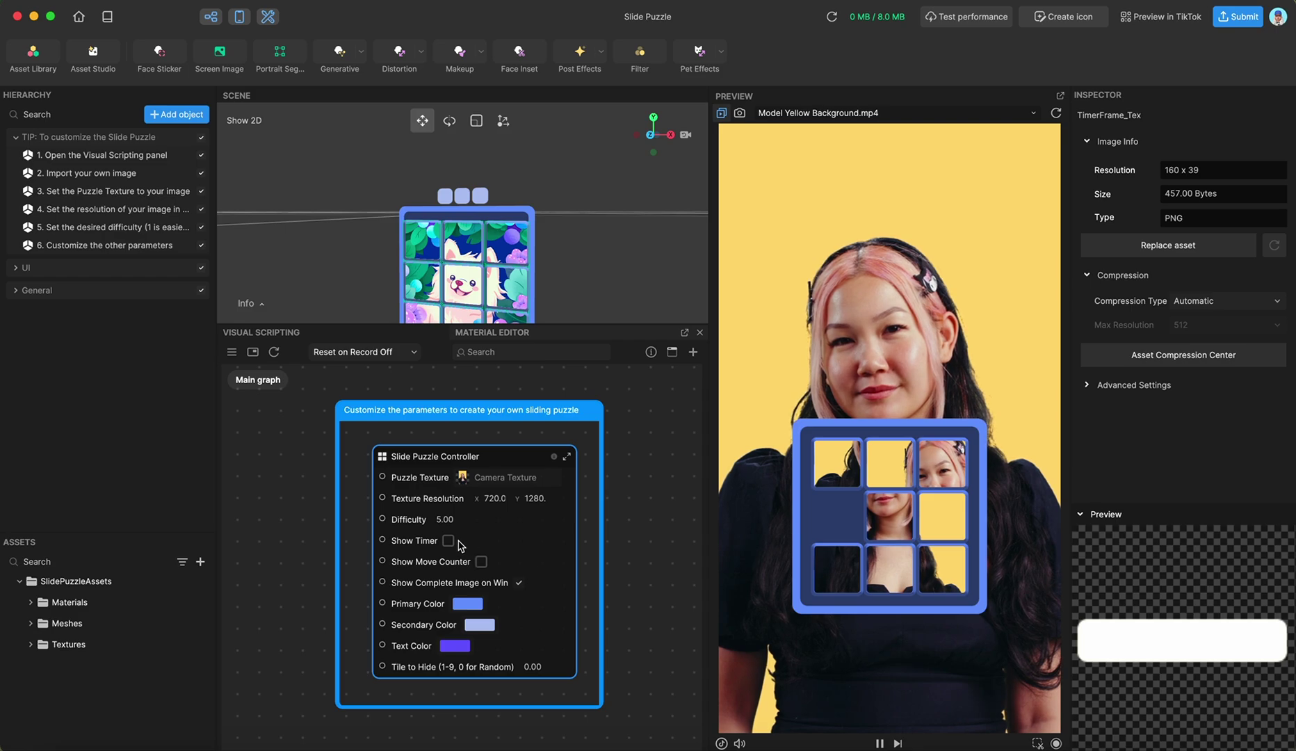
left_click(448, 541)
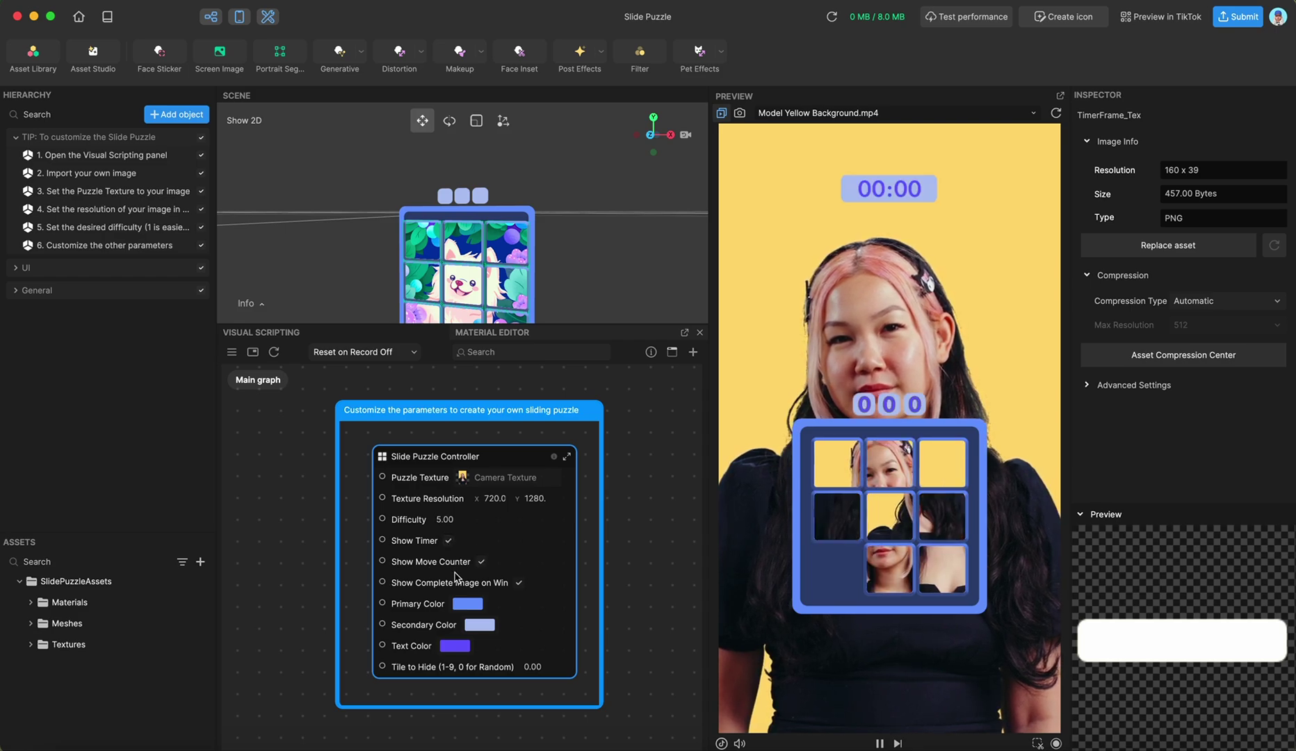
double_click(444, 520)
type("1")
key("Return")
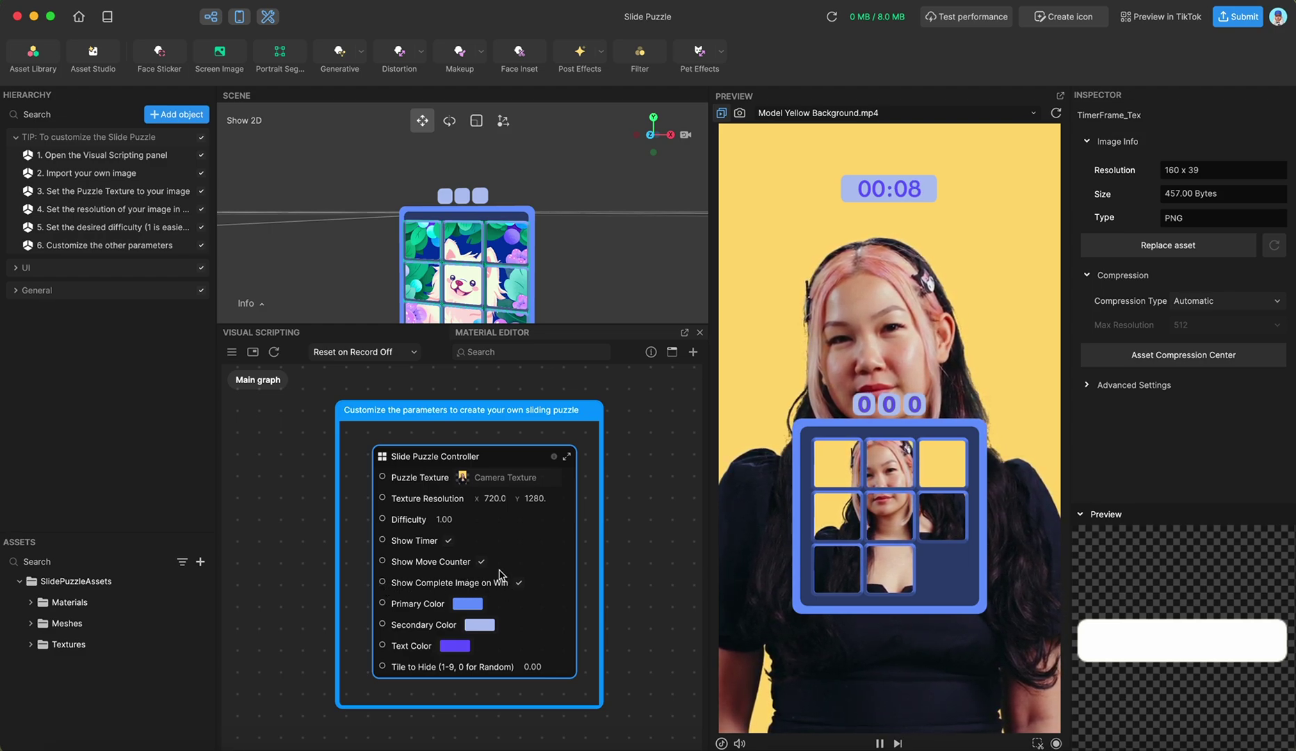
- Solve the puzzle in Preview, uncheck Show Complete Image on Win, then test a slide
left_click(953, 525)
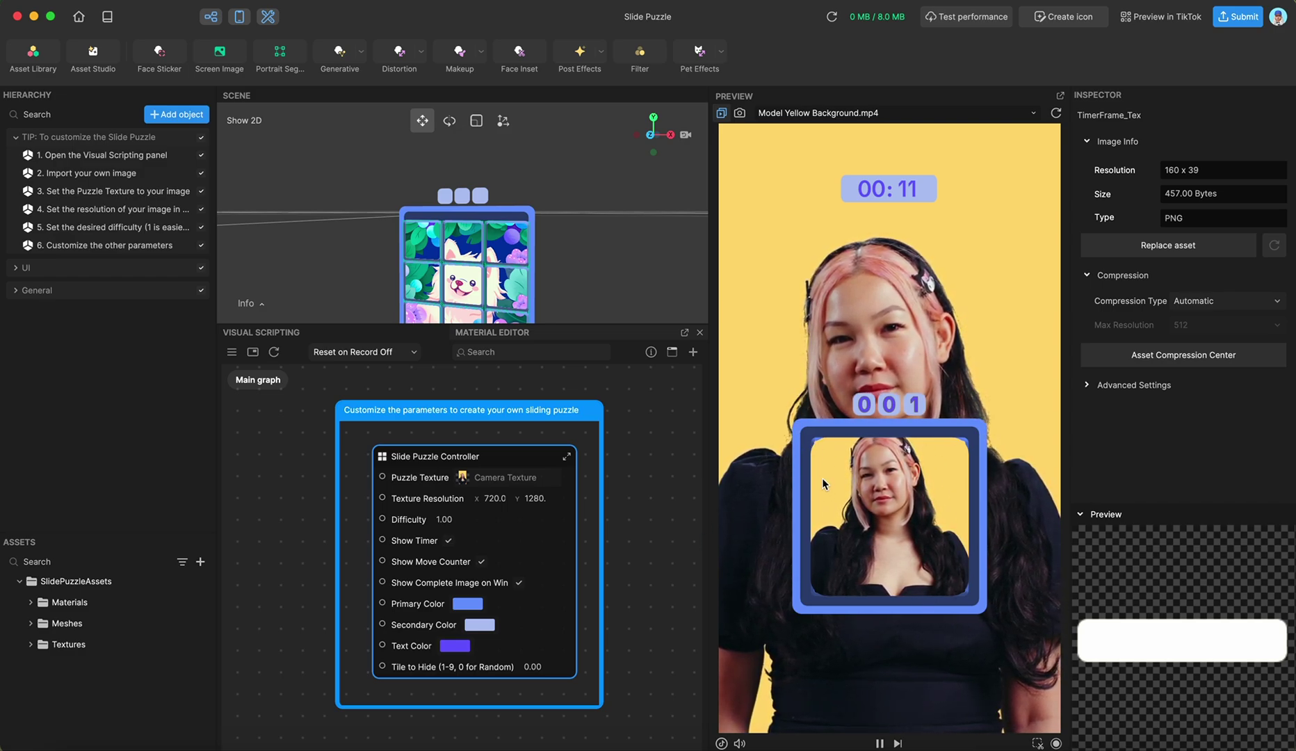
left_click(518, 582)
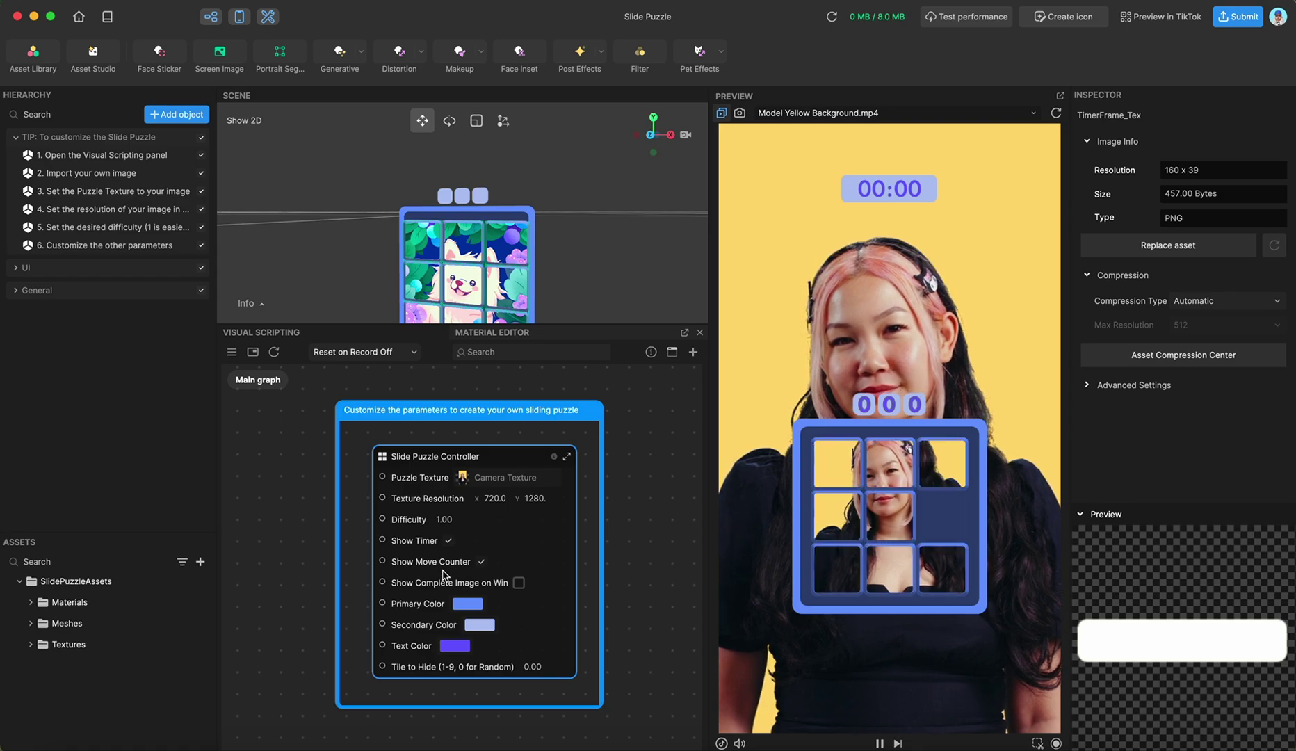
left_click(944, 462)
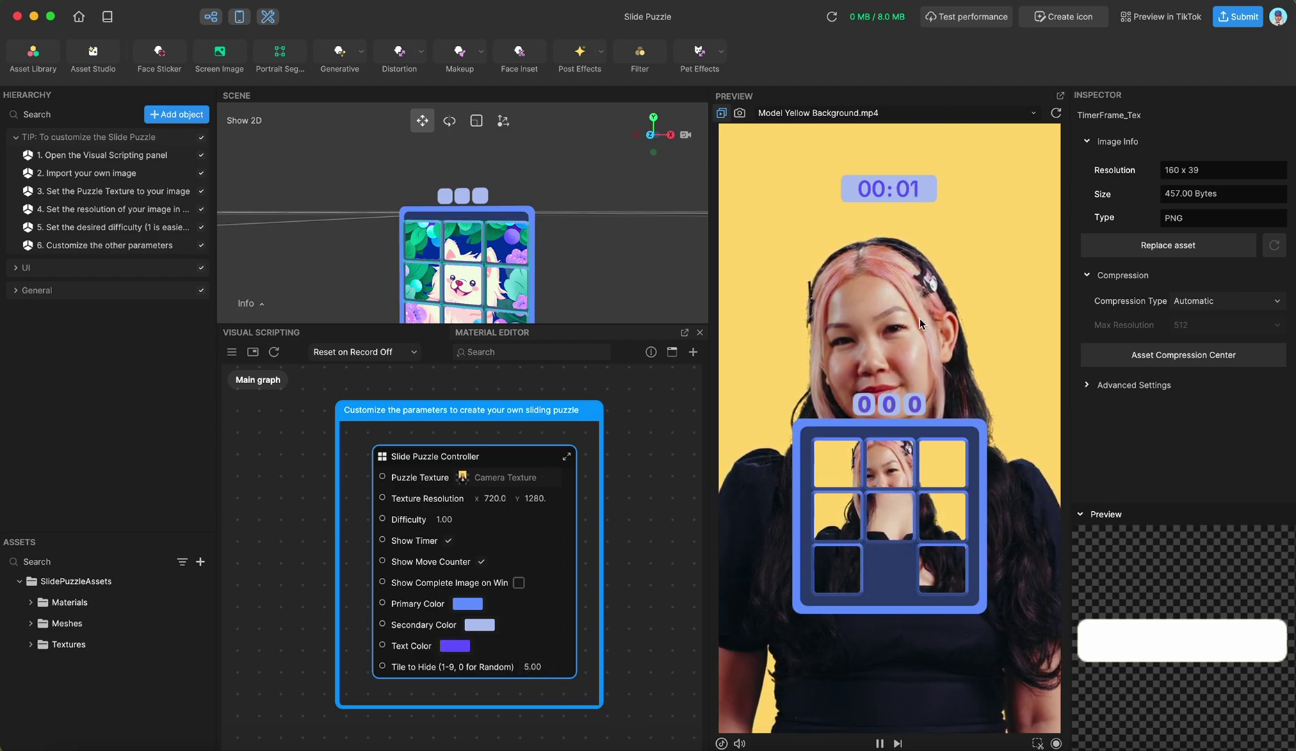
- Slide a tile in Preview to test tile 5 as the hidden tile
left_click(889, 513)
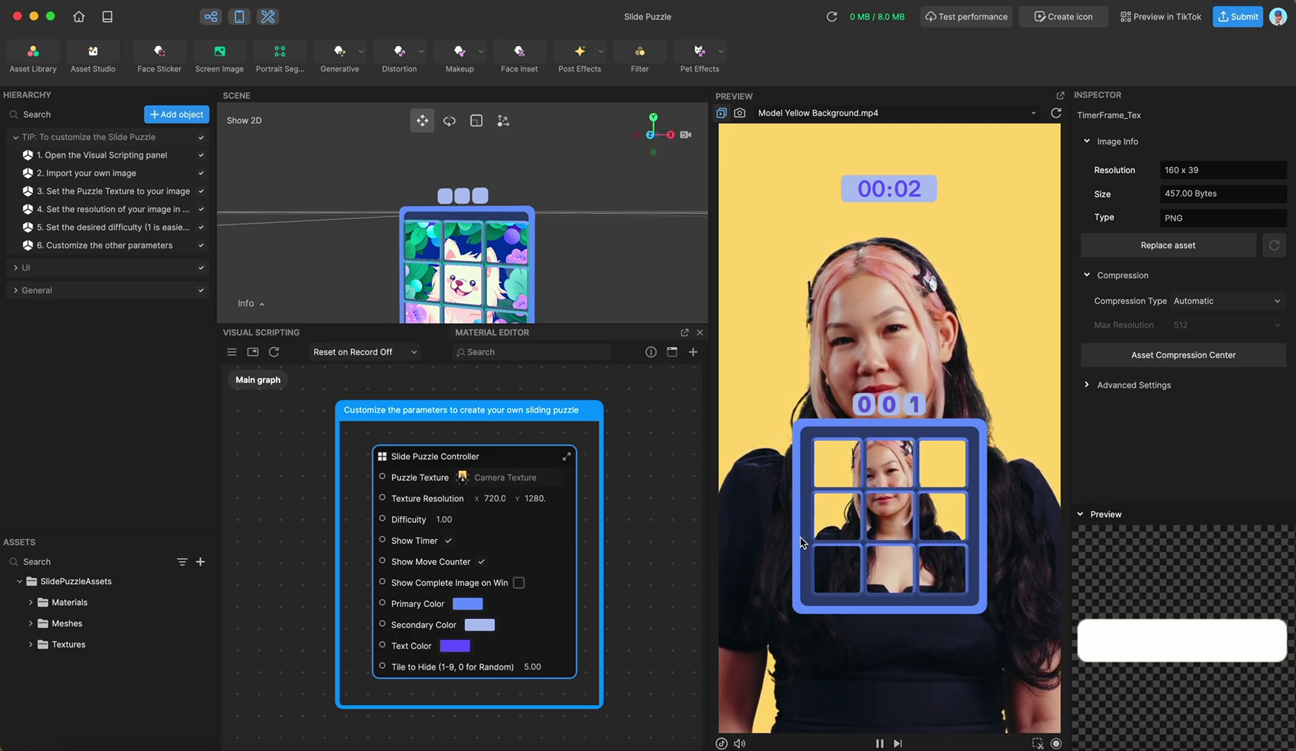
- Set the Primary Color to magenta #D51AB7 and check the frame in Preview
left_click(479, 625)
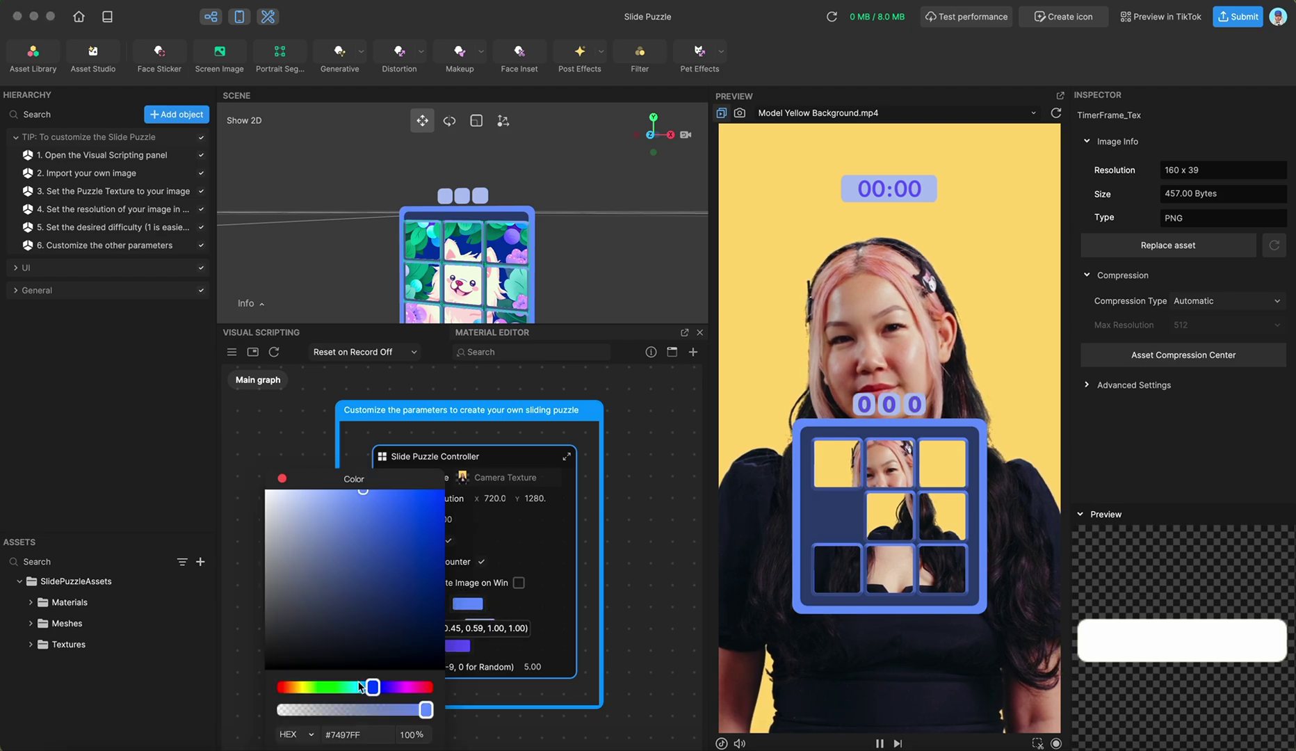
left_click_drag(373, 687, 405, 688)
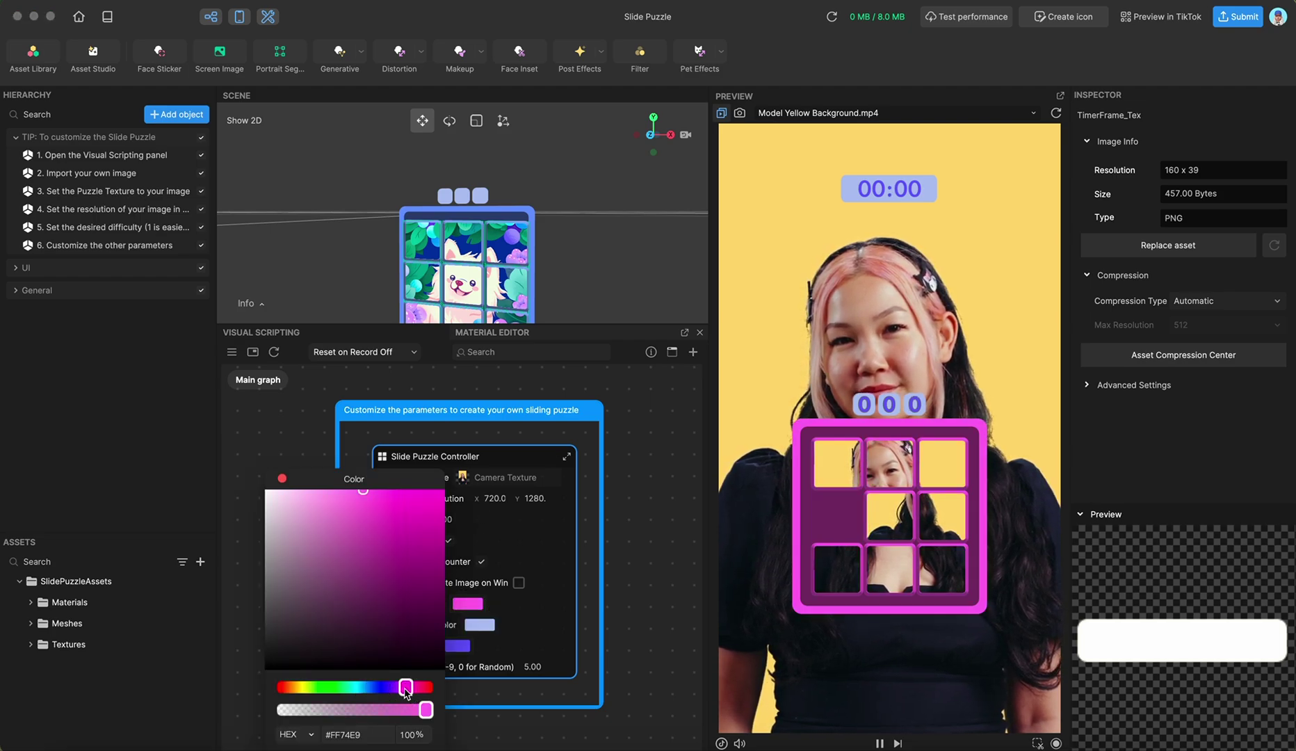
left_click_drag(407, 522, 423, 519)
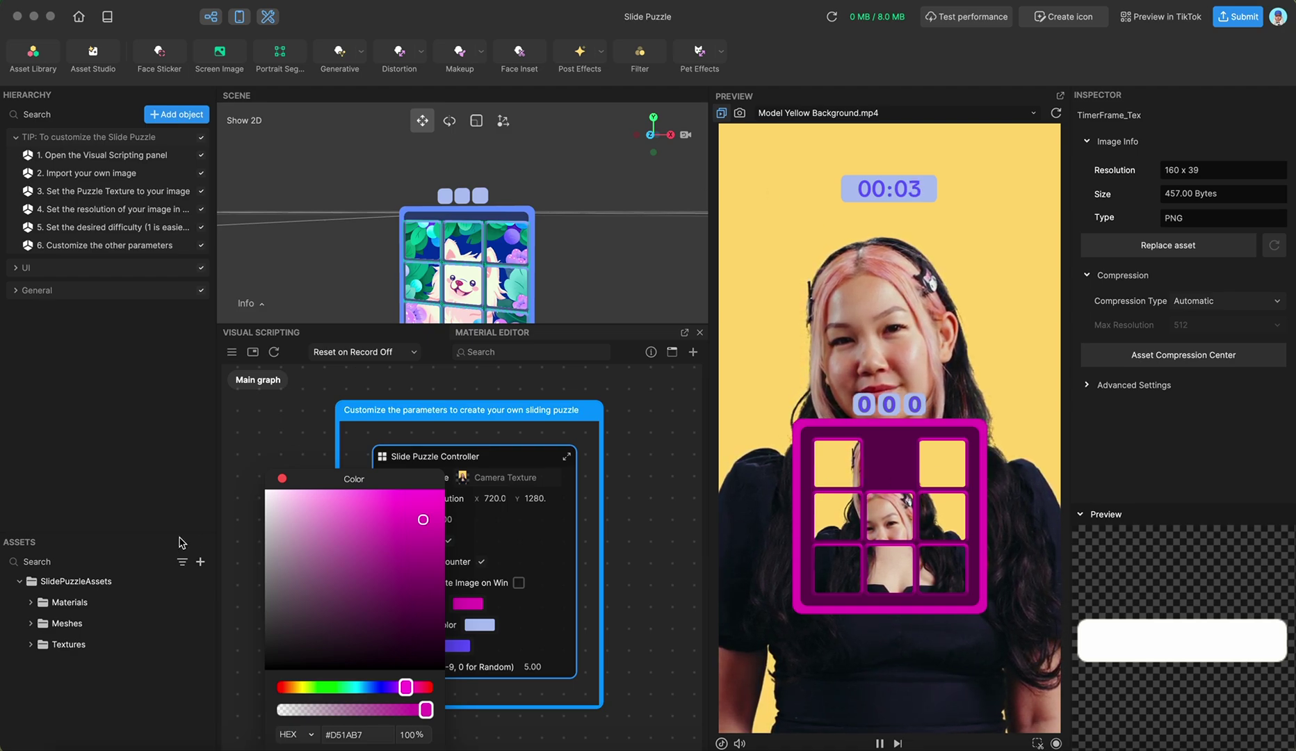
left_click(646, 445)
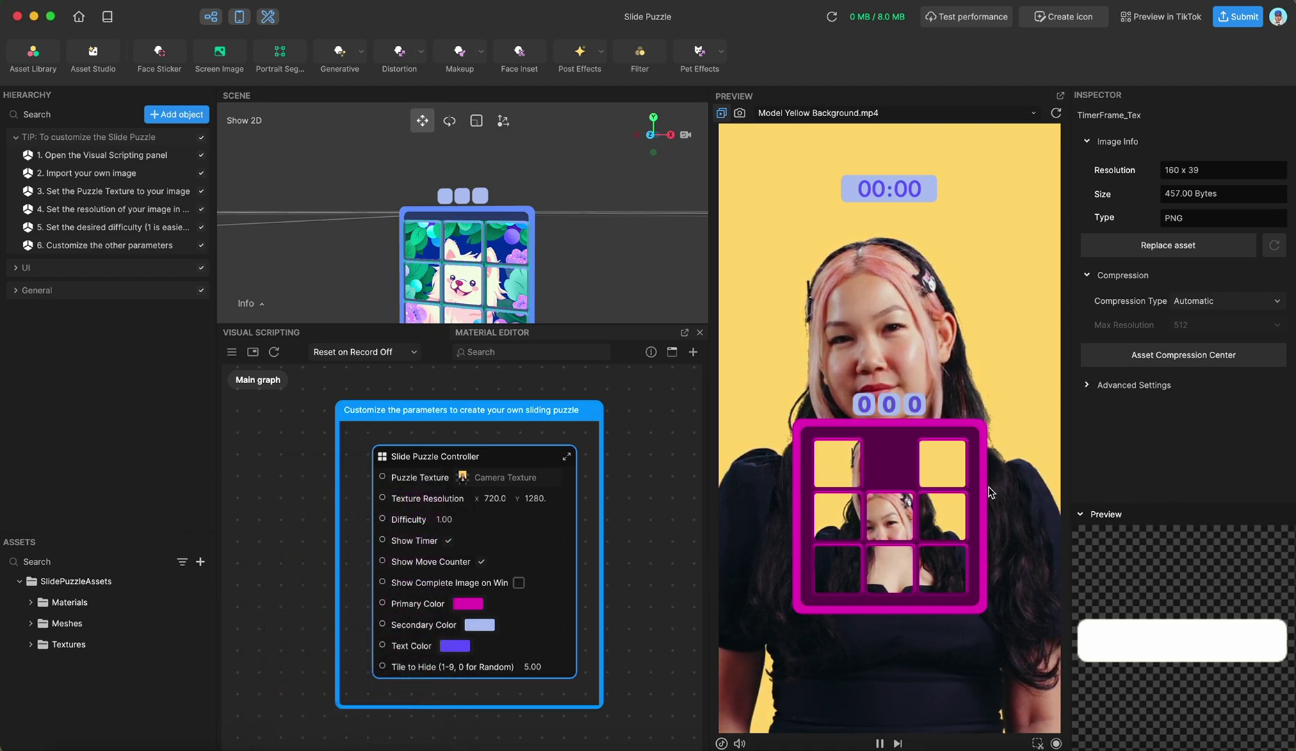
left_click(890, 514)
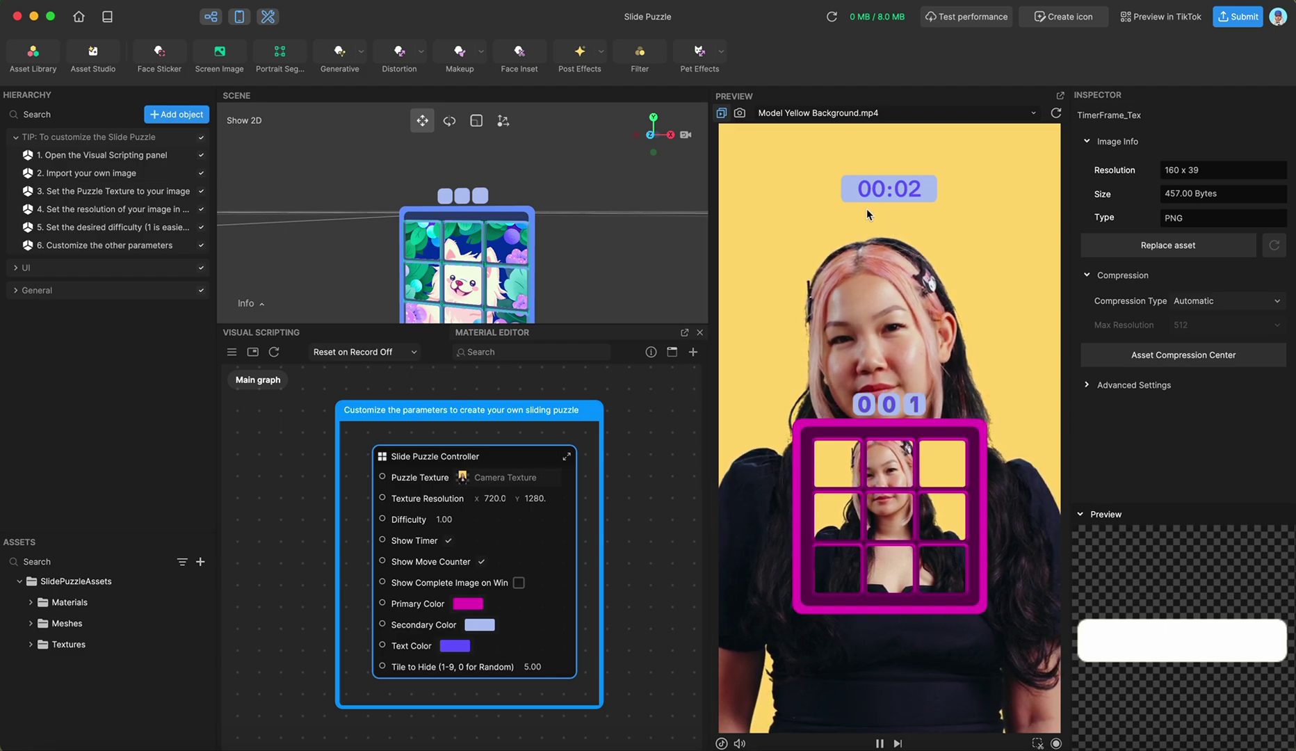
- Set the Secondary Color to dark brown #72511B
left_click(479, 624)
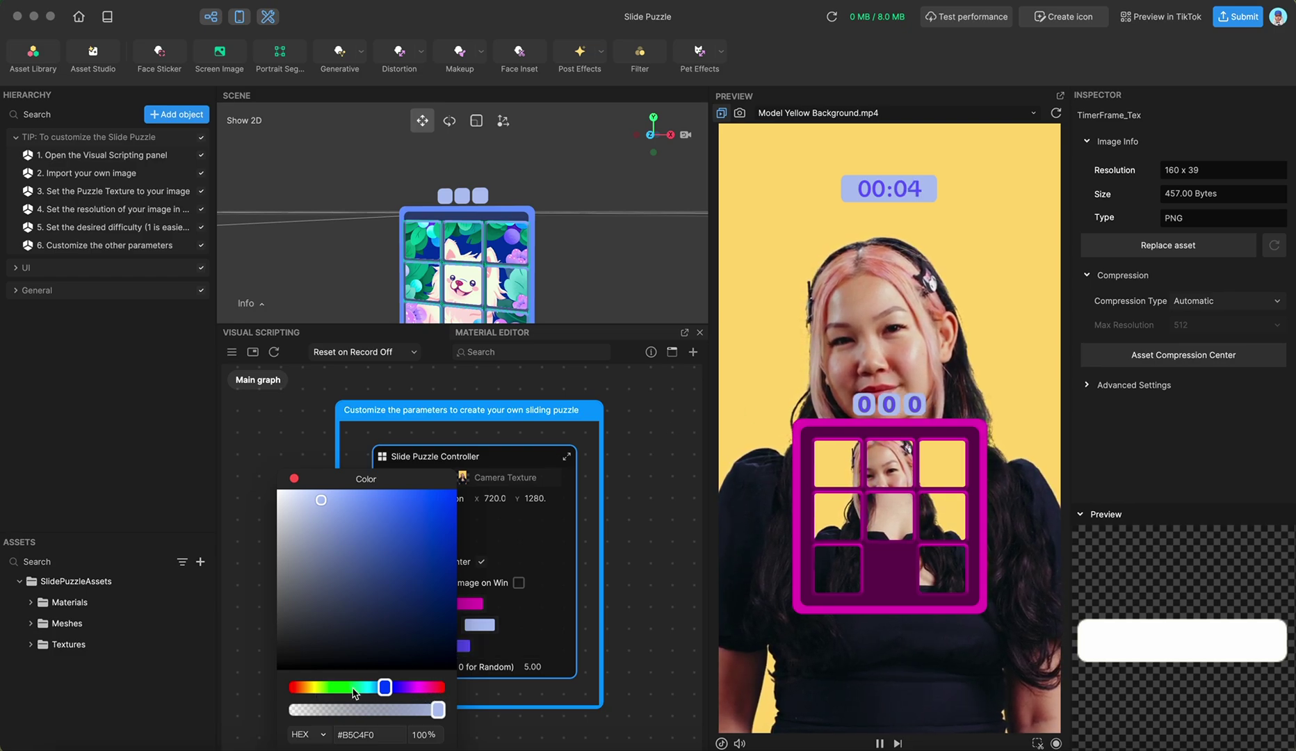
left_click(320, 687)
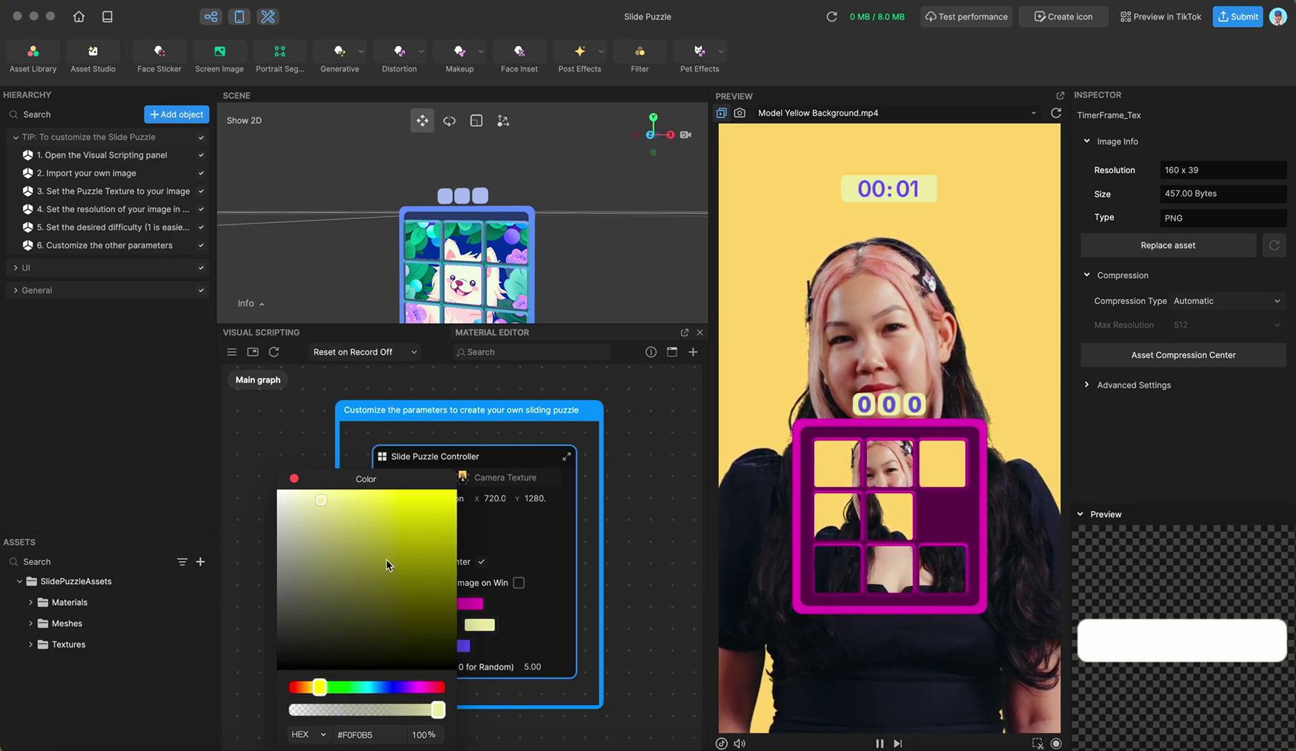
left_click_drag(386, 564, 415, 589)
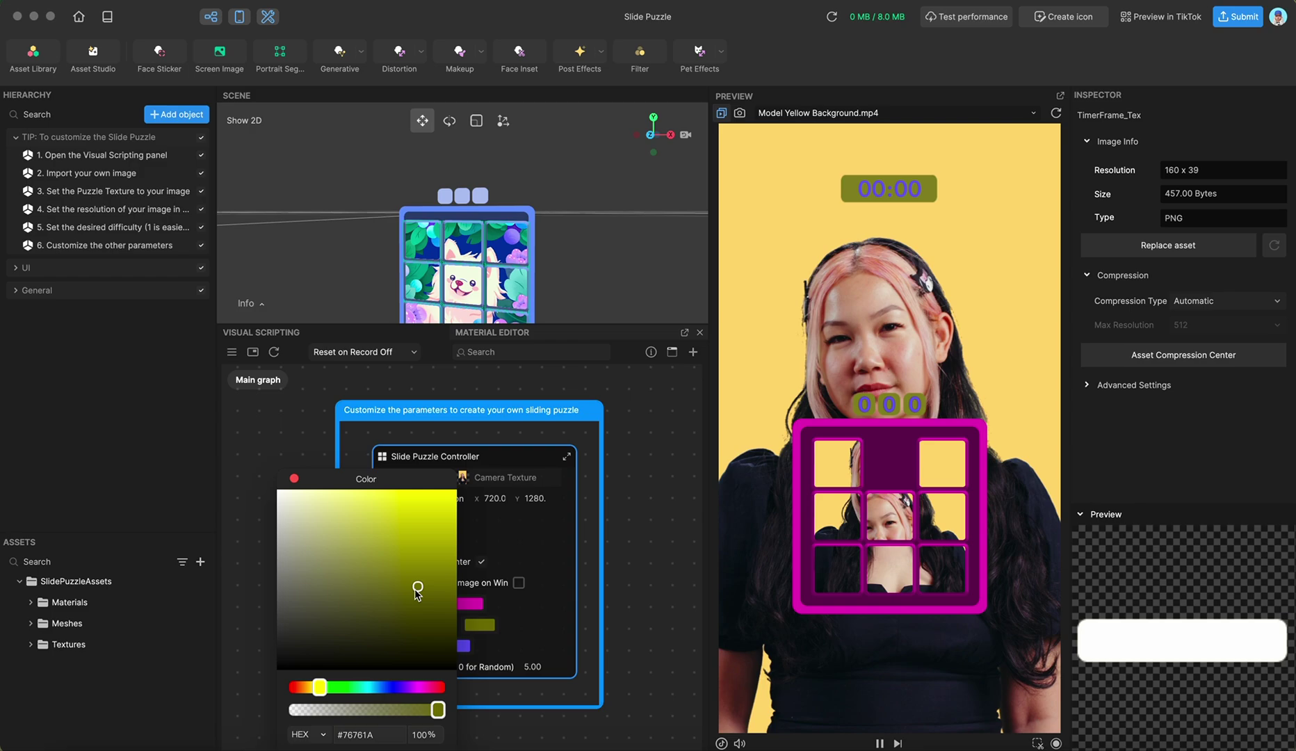
left_click(310, 686)
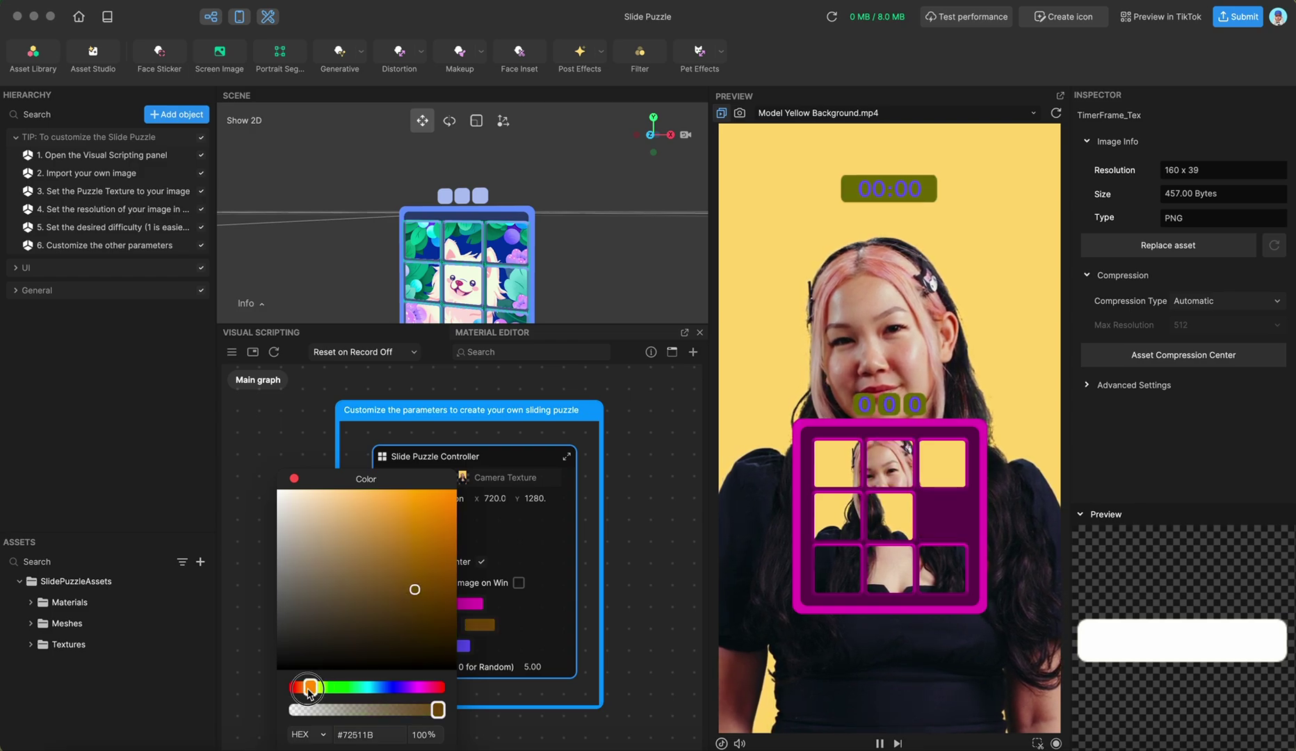
left_click(294, 478)
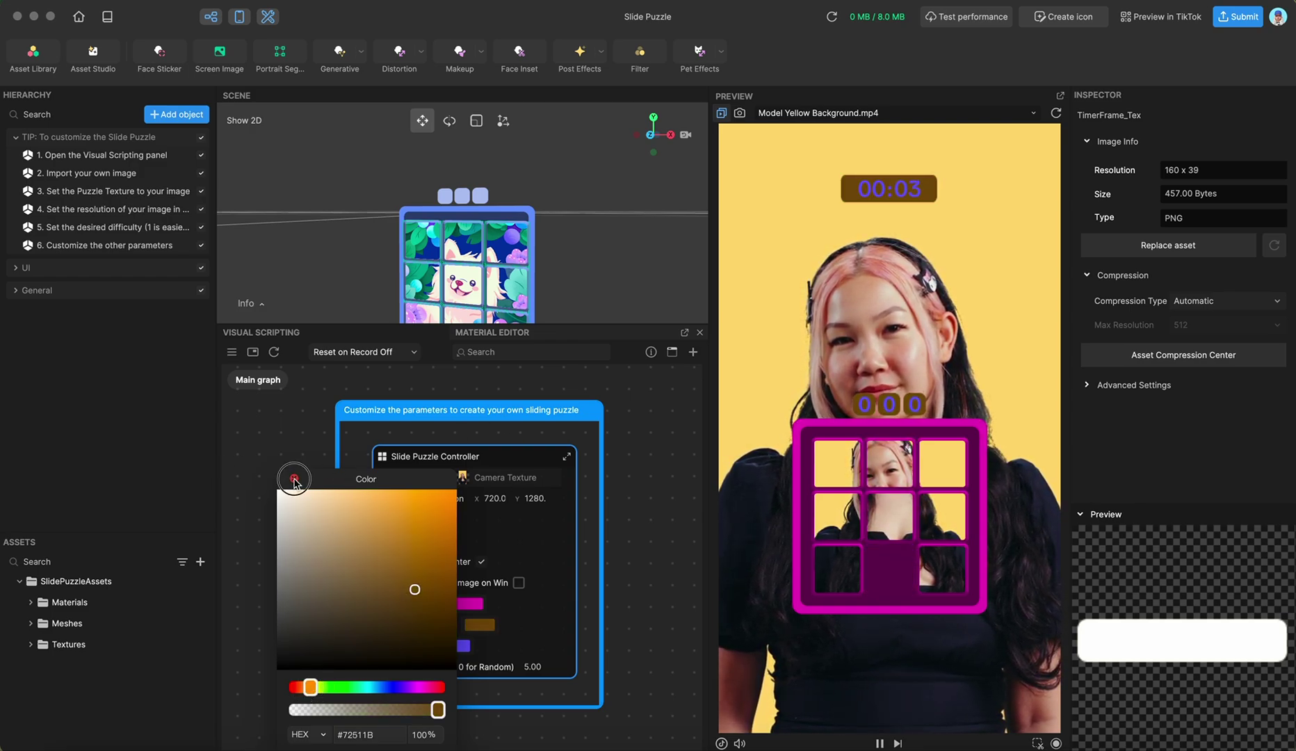
- Set the Text Color to white #FFFFFF and test the colours in Preview
left_click(454, 646)
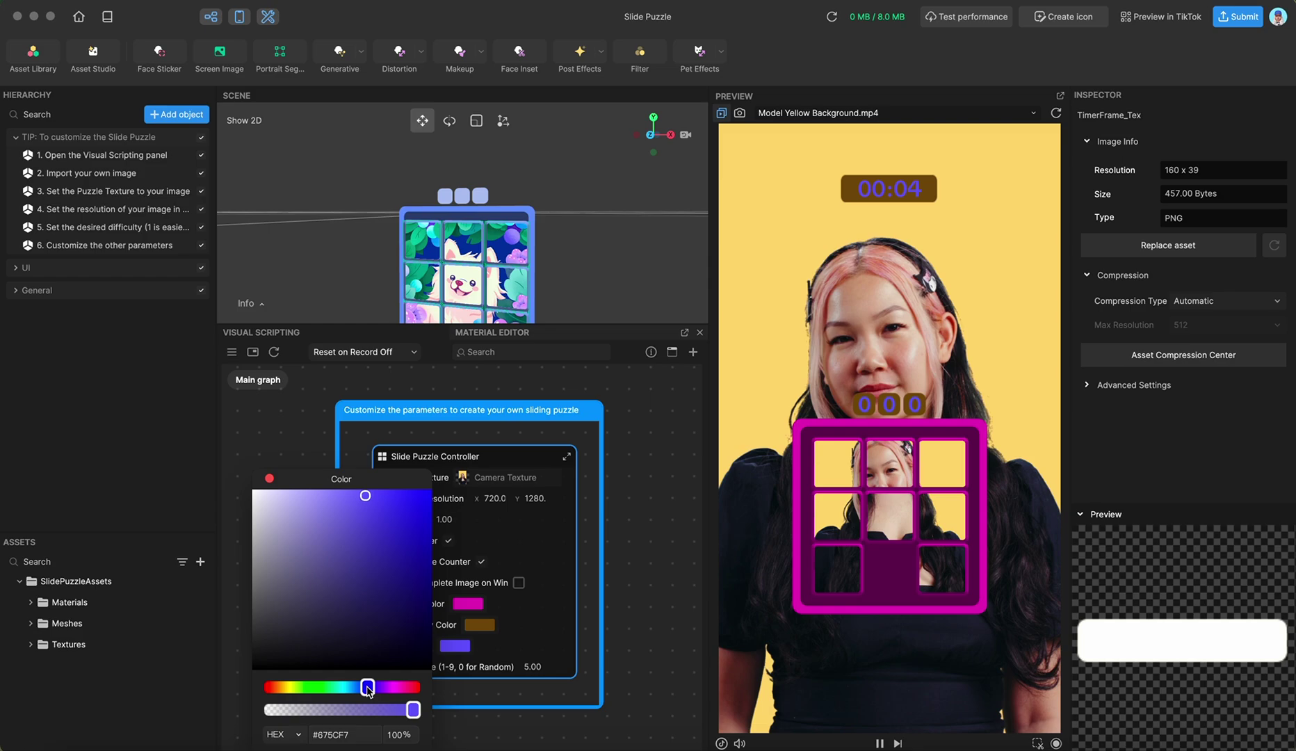
left_click_drag(326, 497, 270, 480)
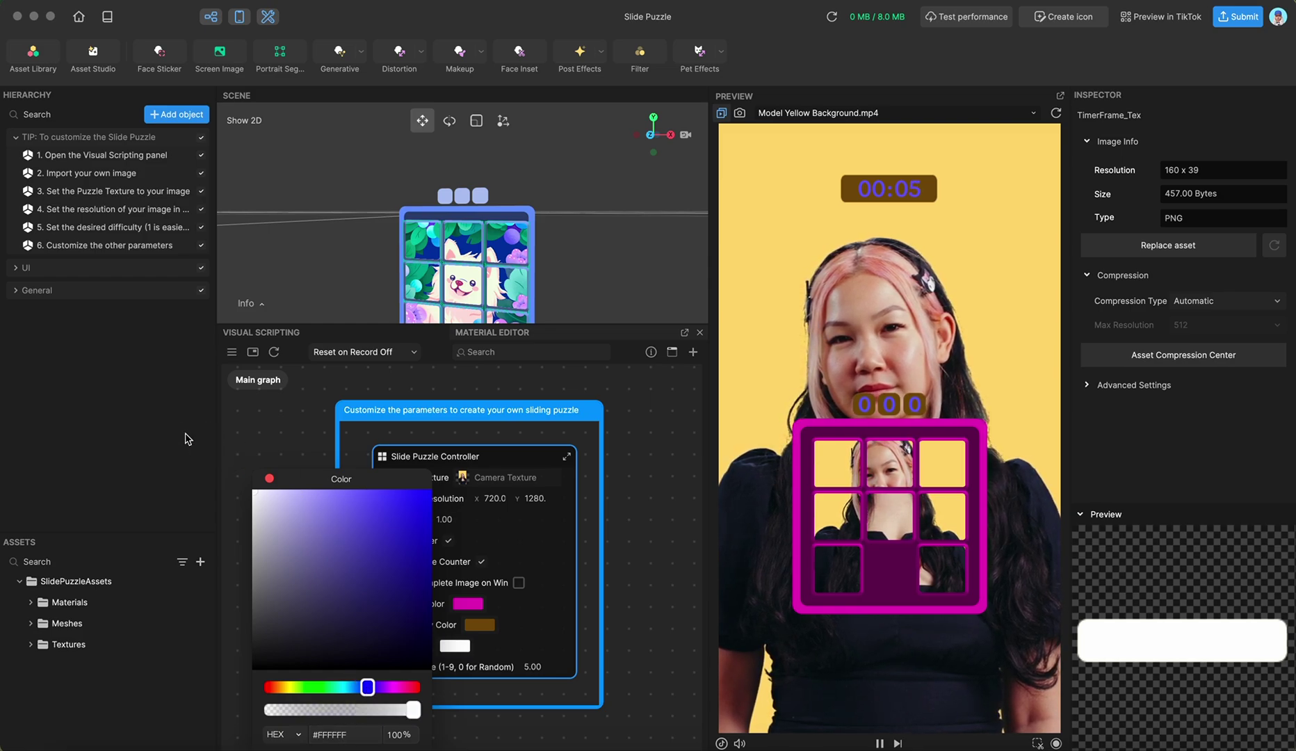
left_click(270, 479)
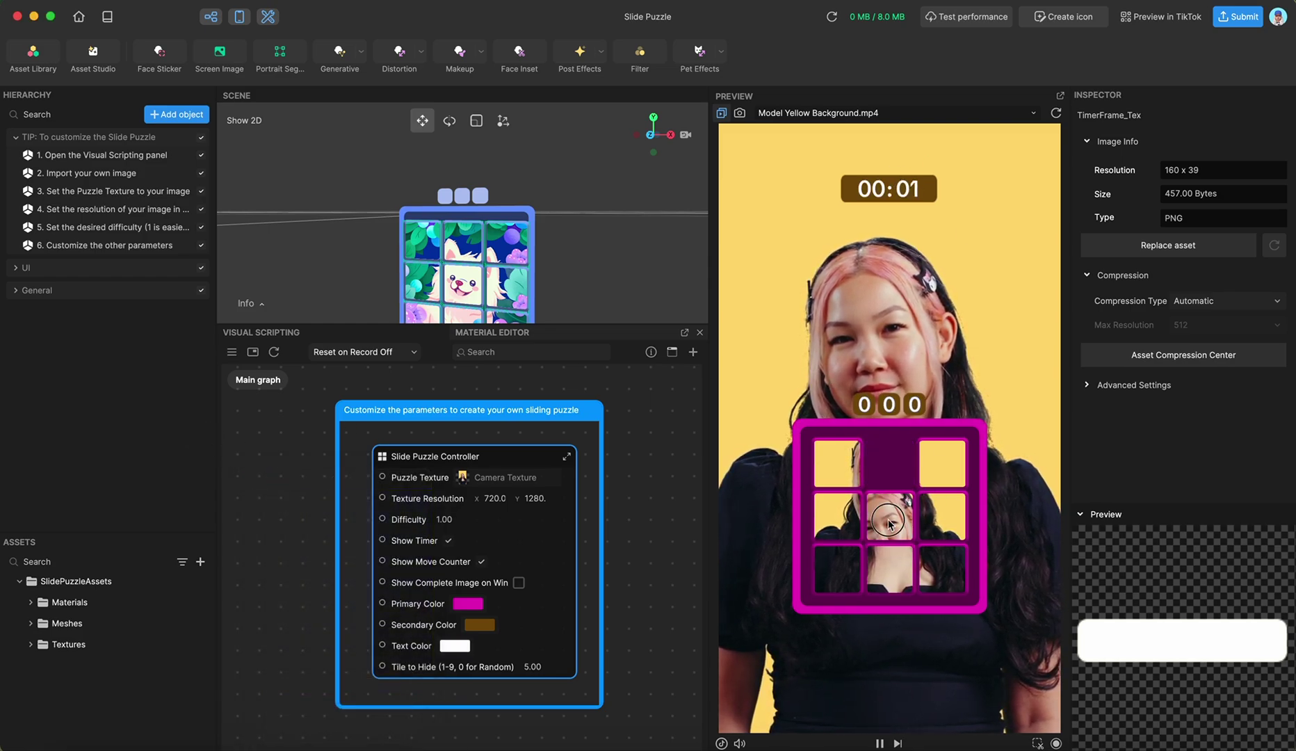
left_click(889, 522)
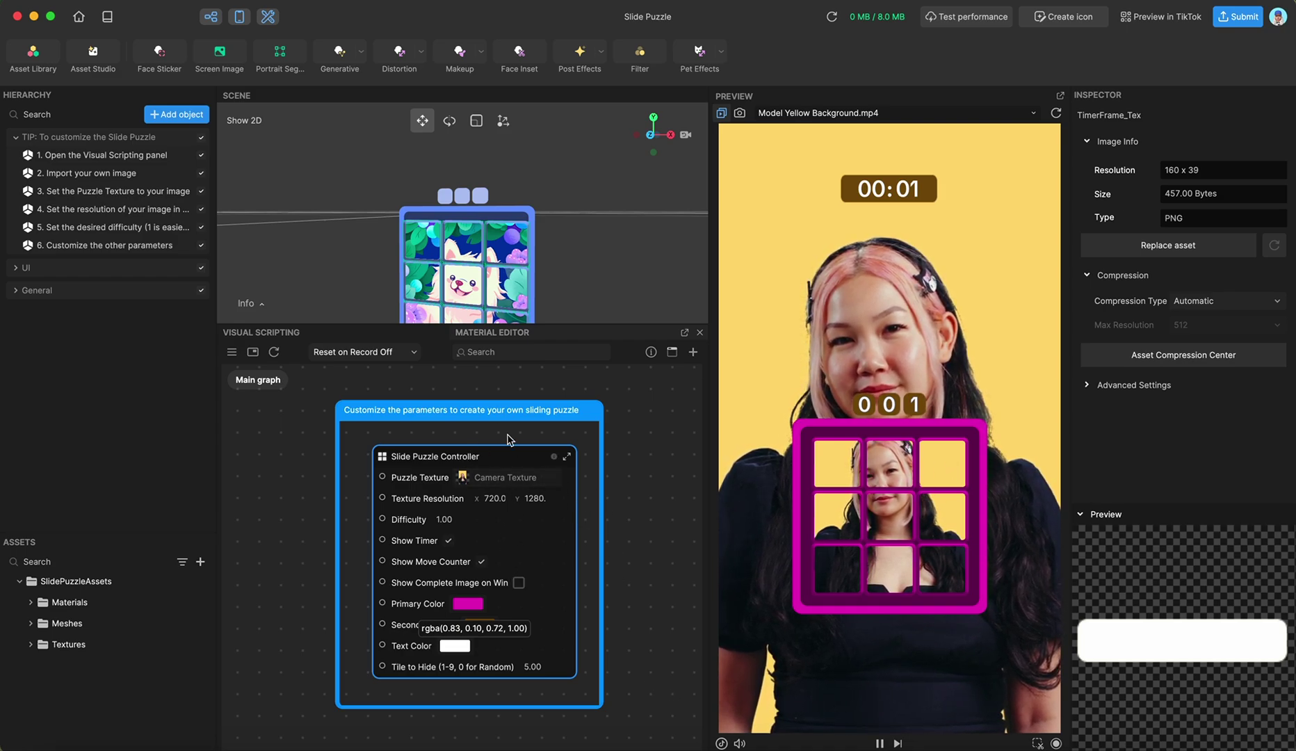
double_click(514, 458)
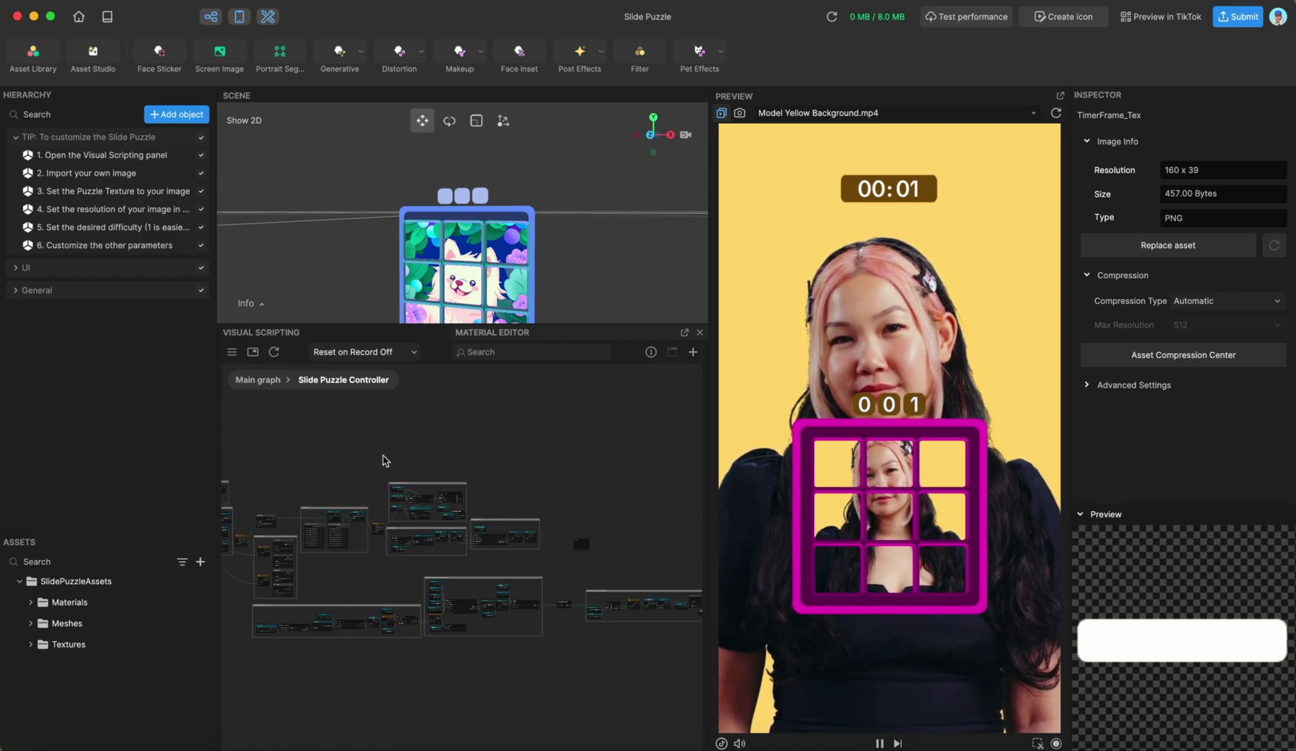
left_click_drag(417, 580, 480, 579)
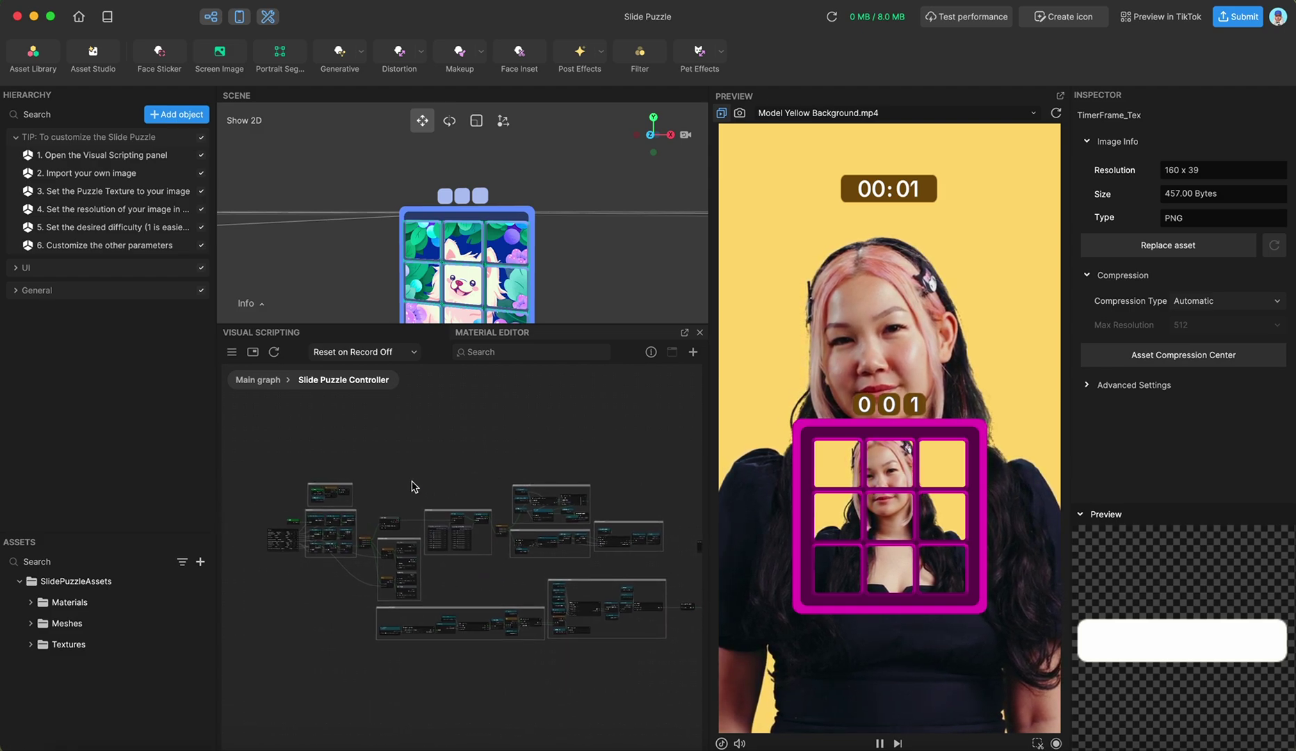
left_click_drag(627, 560, 599, 549)
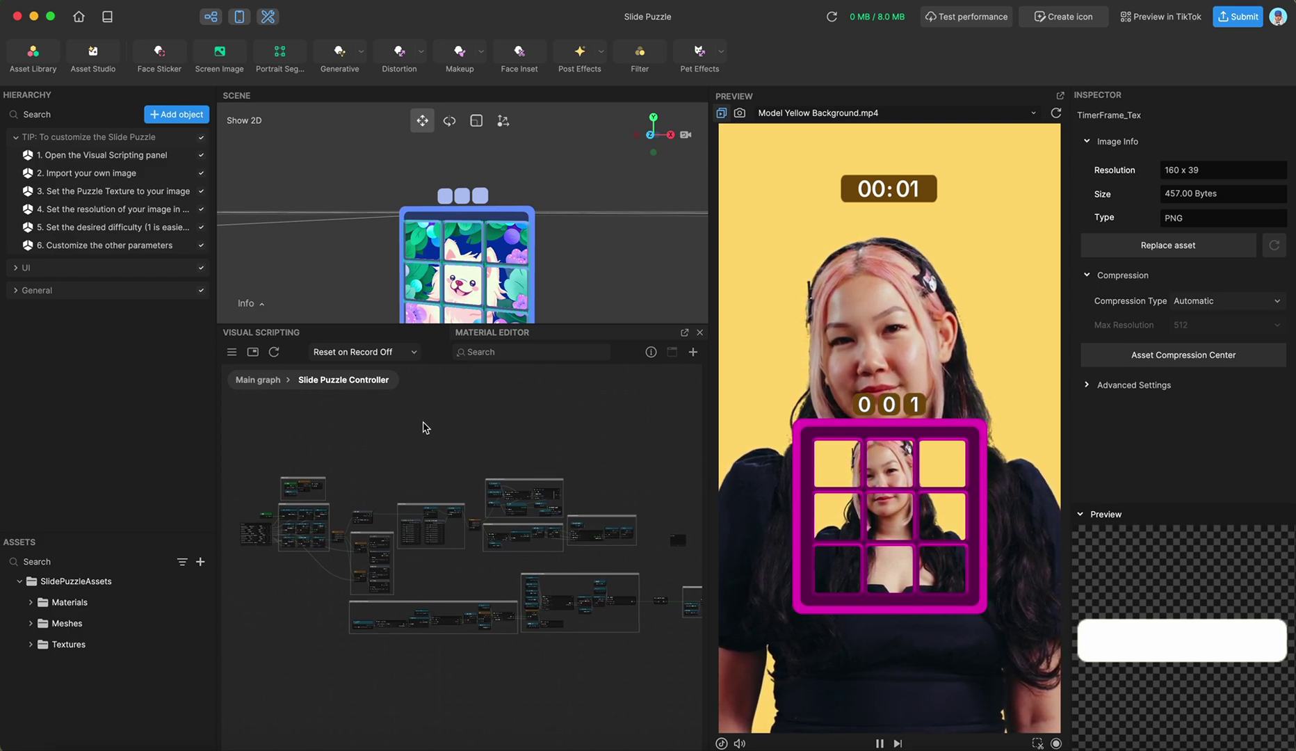
left_click(264, 380)
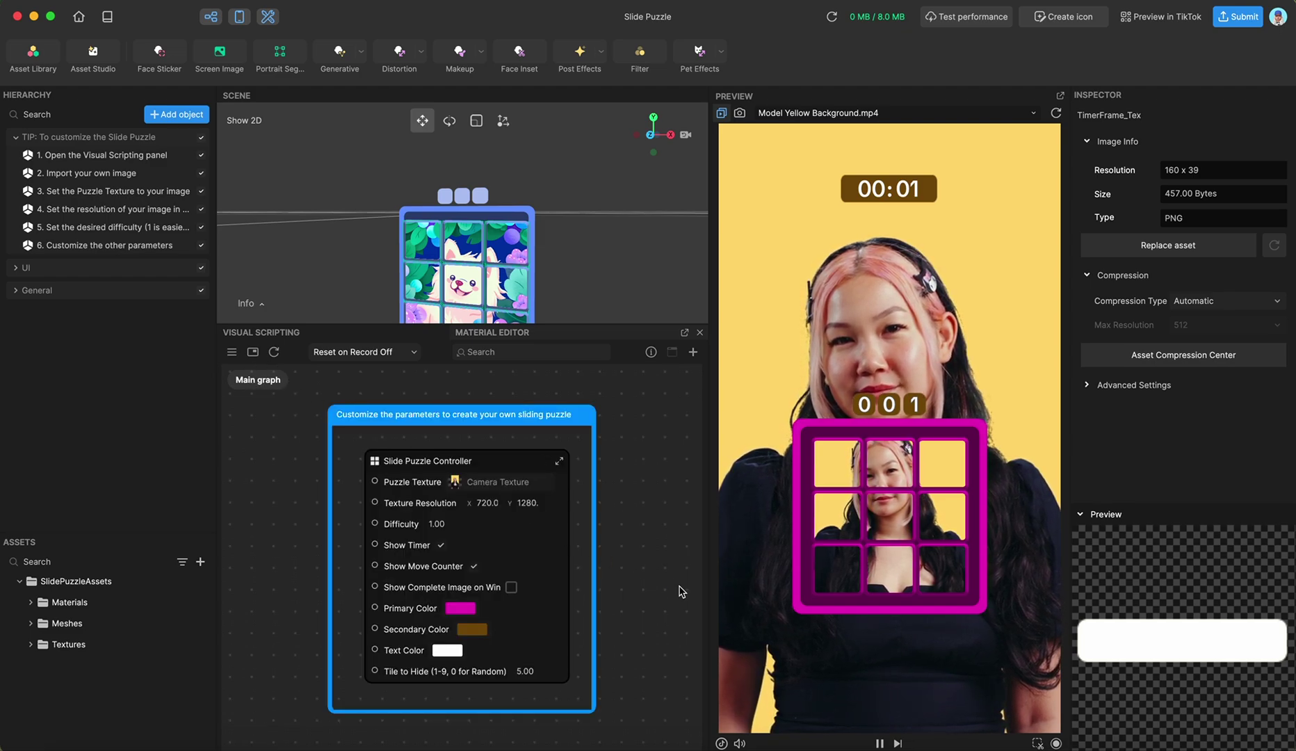